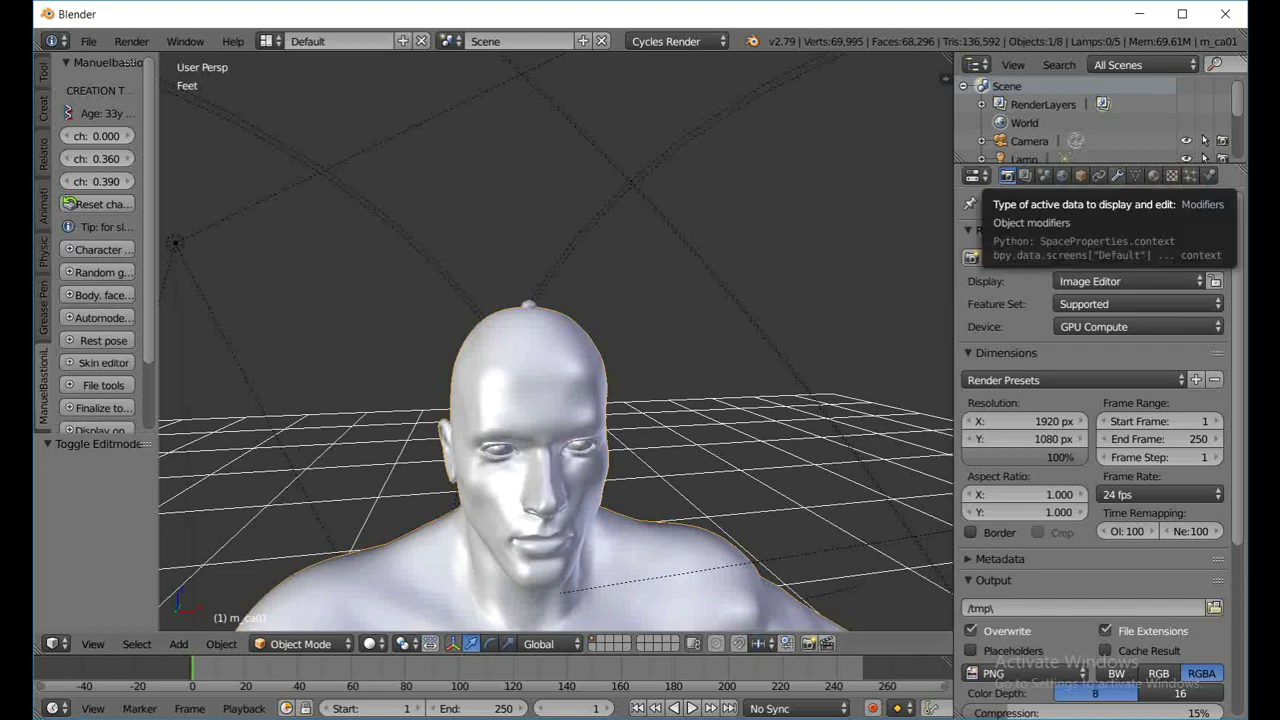
Step: Add a Particle System modifier to the m_ca01 body mesh and set the particle type to Hair
left_click(1117, 175)
left_click(1093, 237)
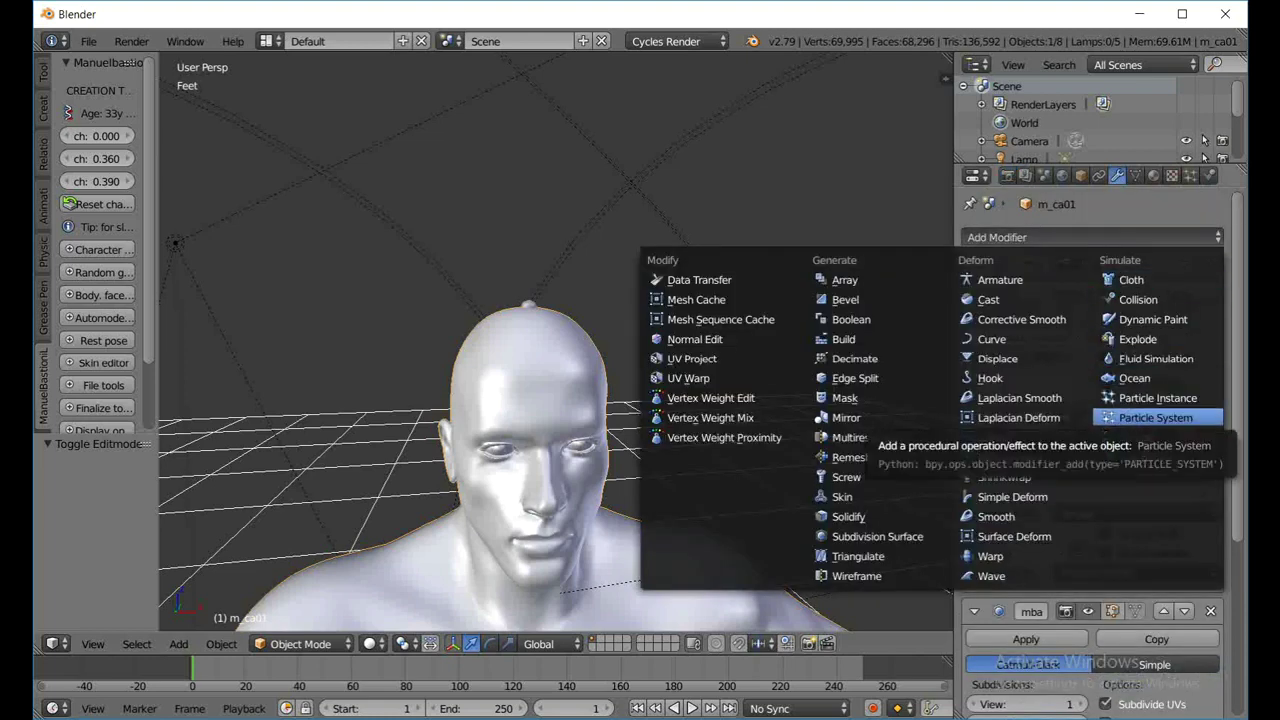
left_click(1156, 417)
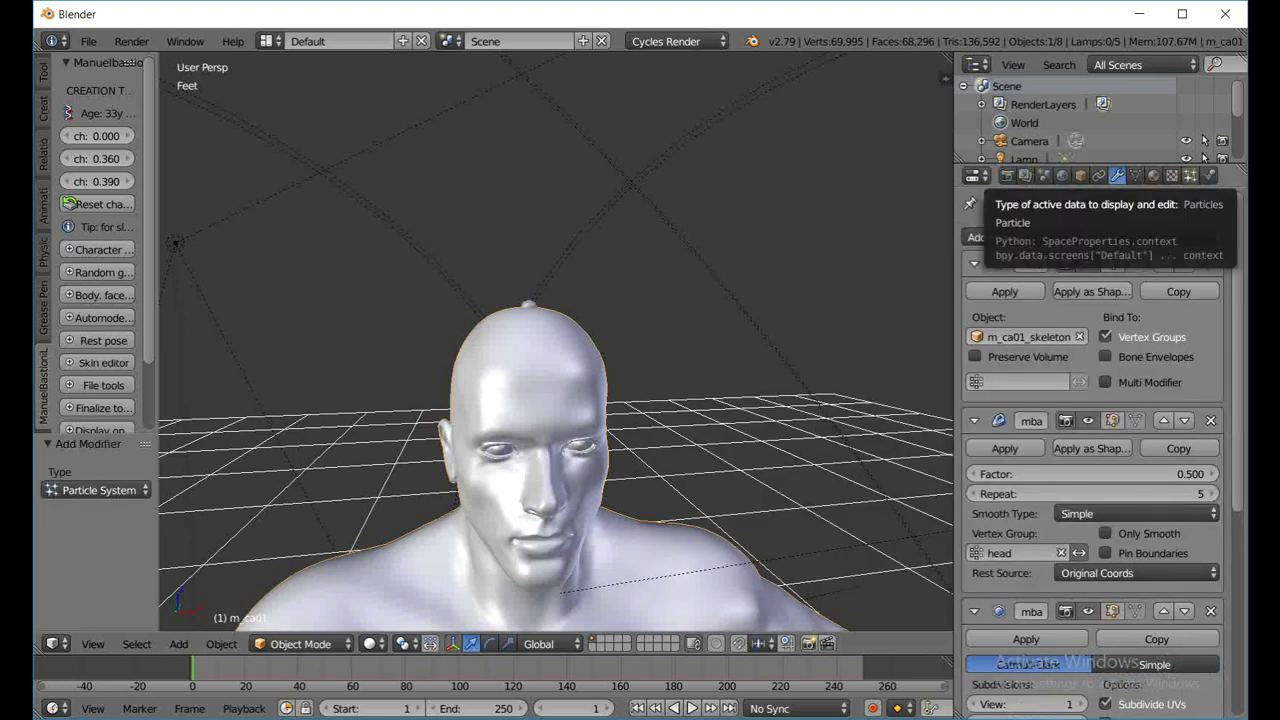
left_click(1190, 176)
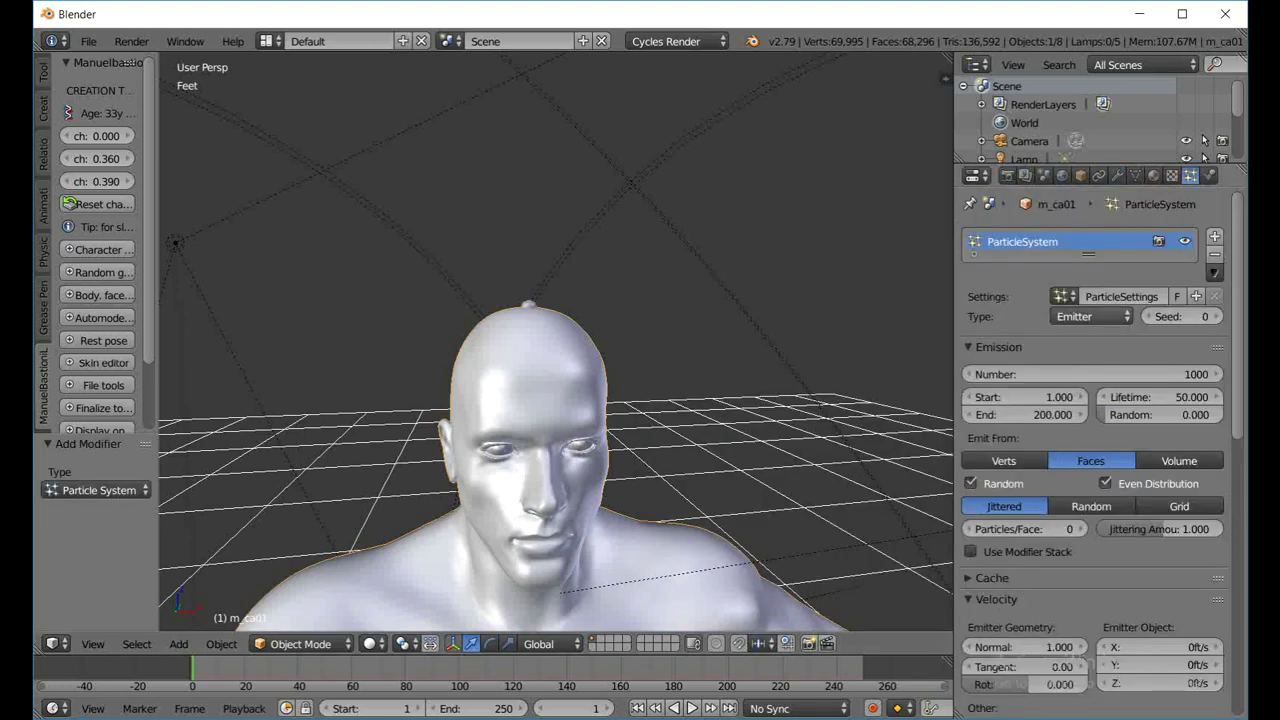
left_click(1092, 316)
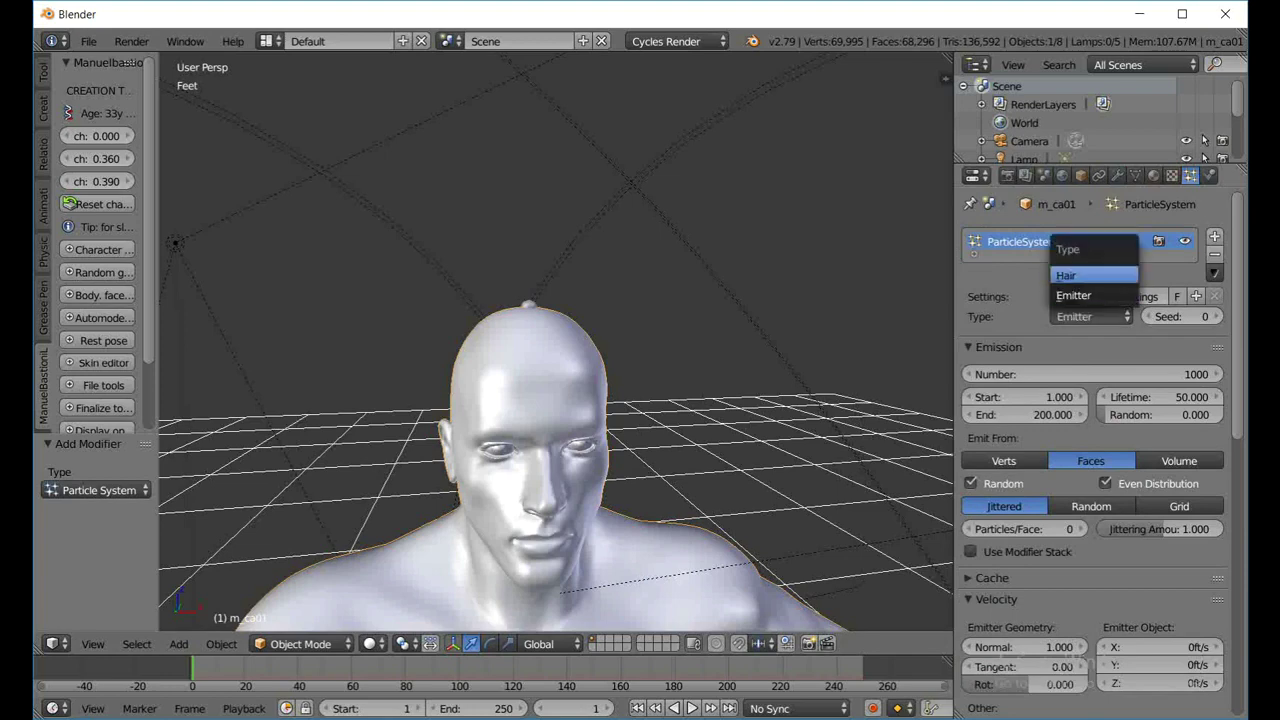
left_click(1066, 275)
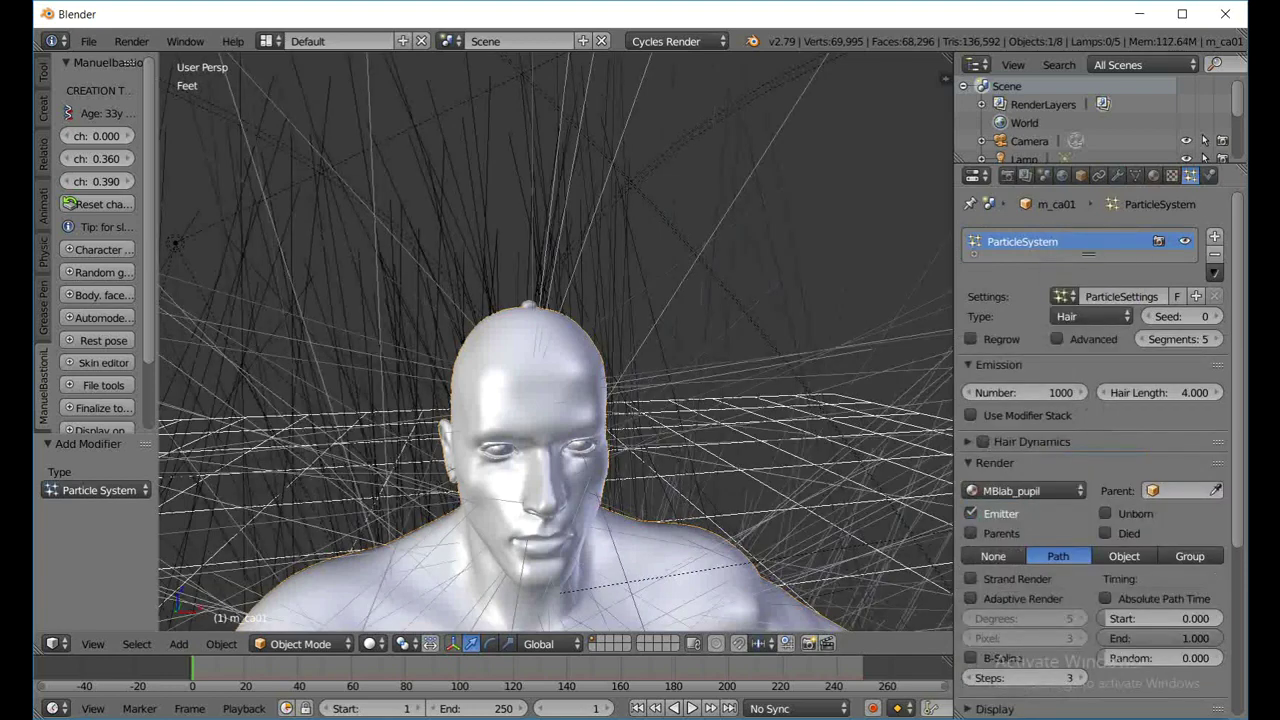
Step: Set the particle system's hair length to 0.05
scroll(1100, 450, "down", 1)
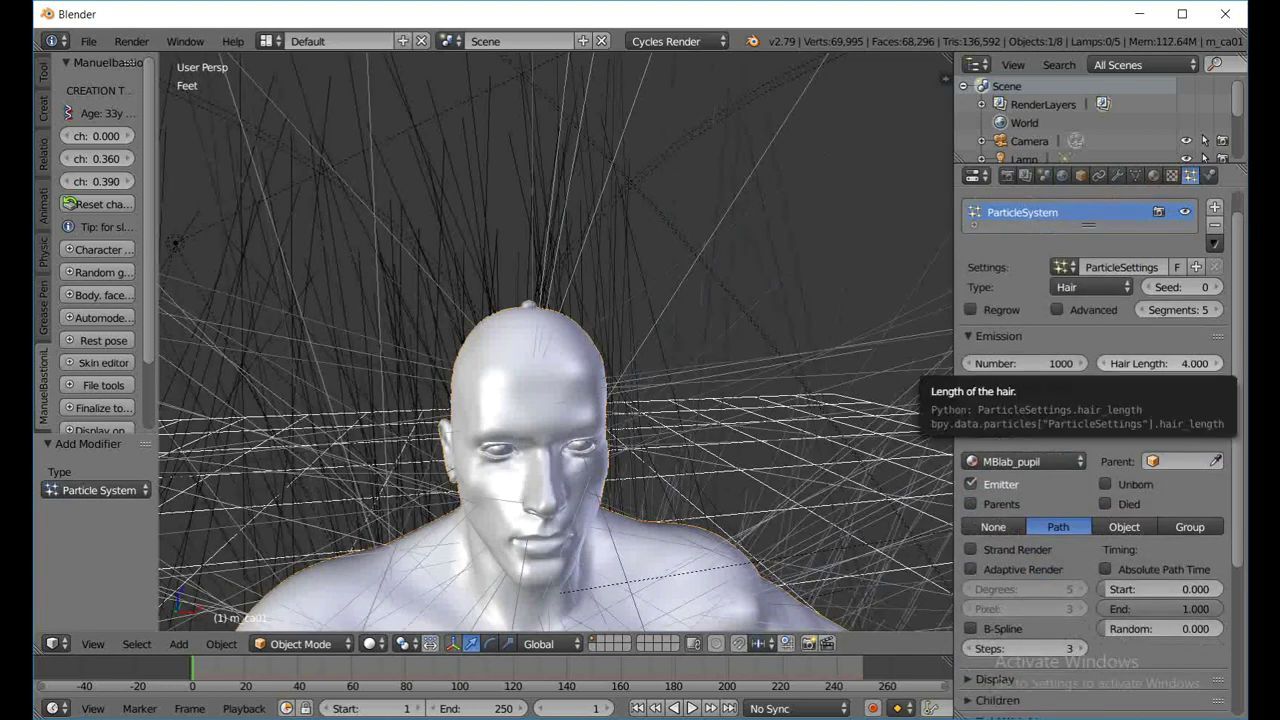
left_click_drag(1160, 364, 1128, 364)
left_click(1160, 364)
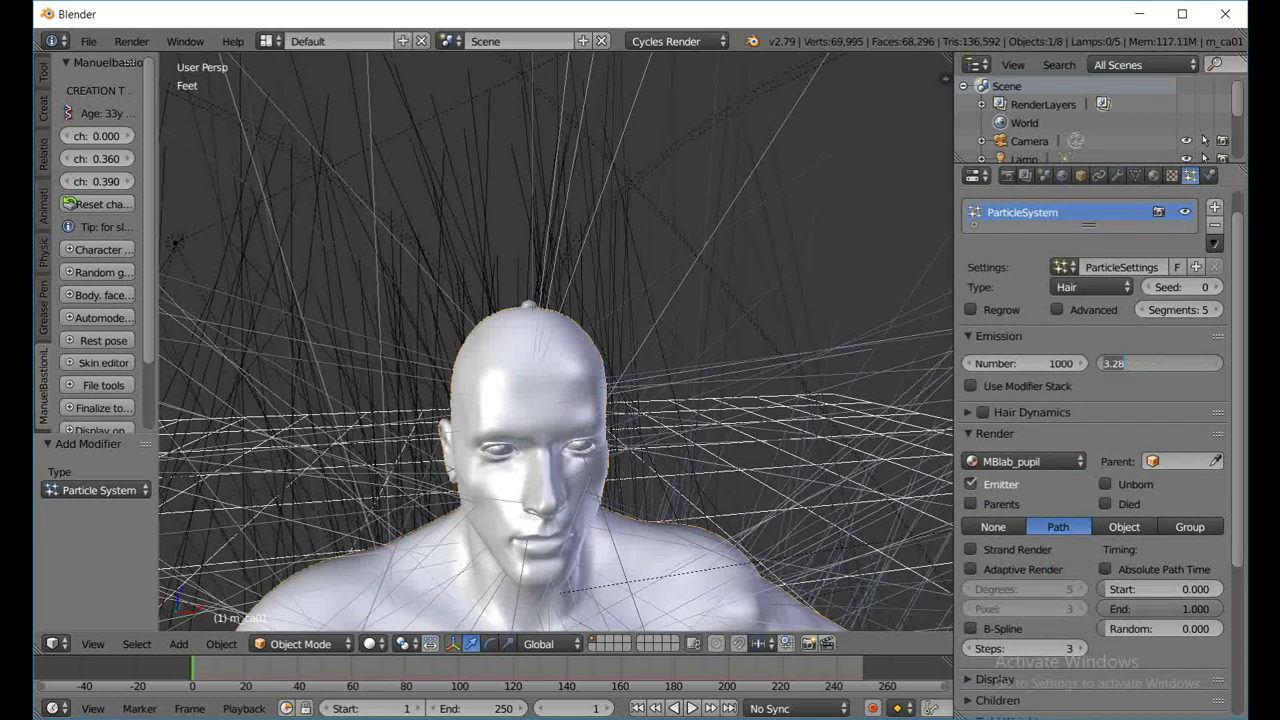
type("0")
type(".05")
key("Return")
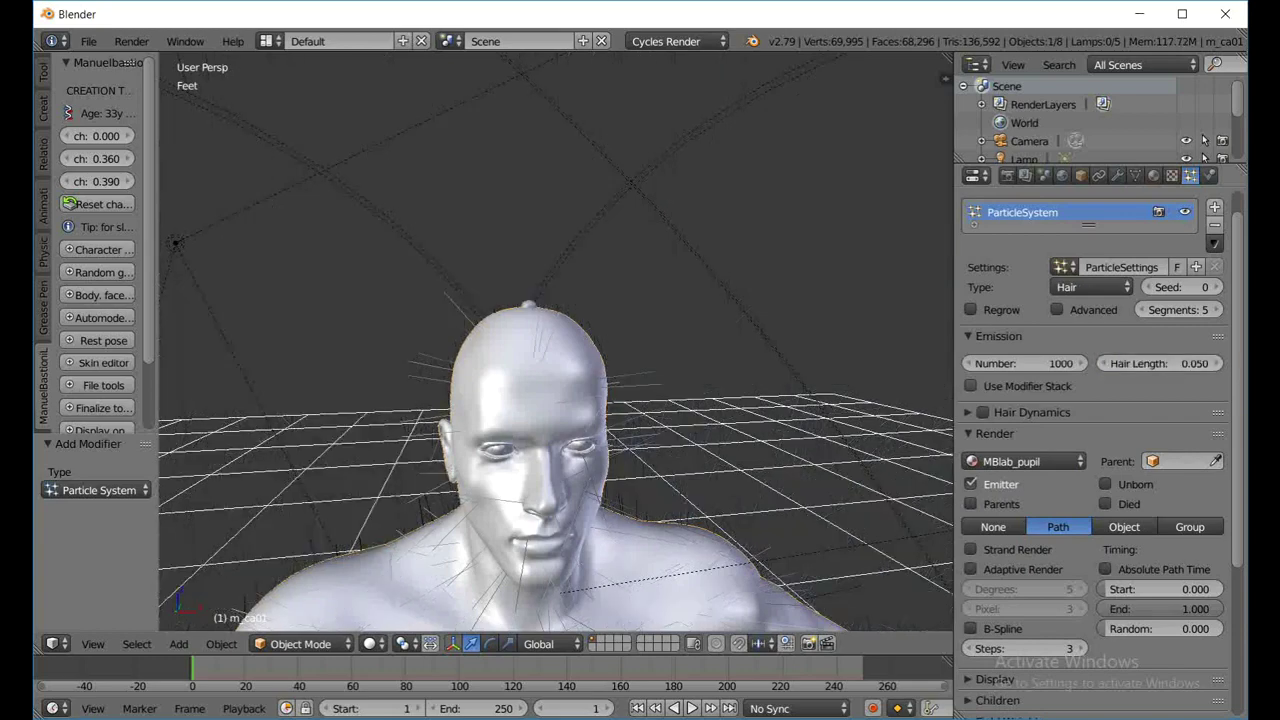
scroll(556, 342, "down", 2)
middle_click_drag(556, 450, 570, 221, "shift")
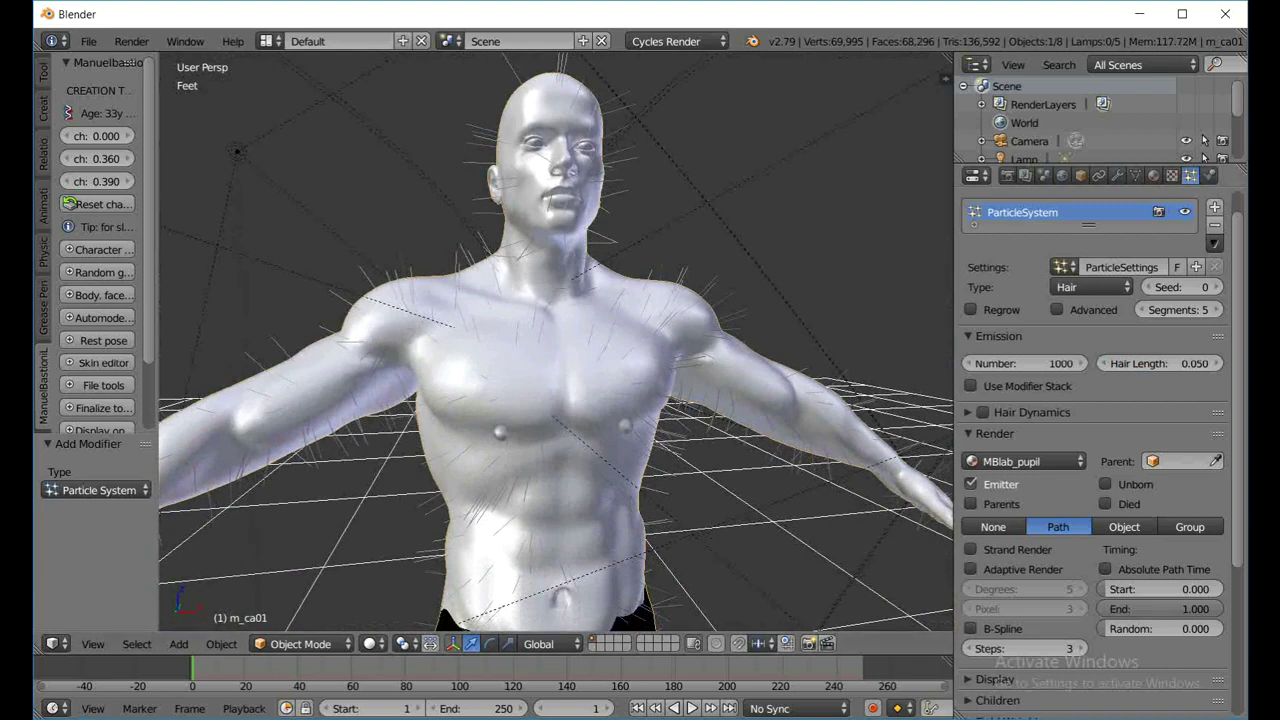
Step: Limit the hair's density to the vertex group named Group so that hair grows only on the scalp
scroll(1020, 400, "down", 2)
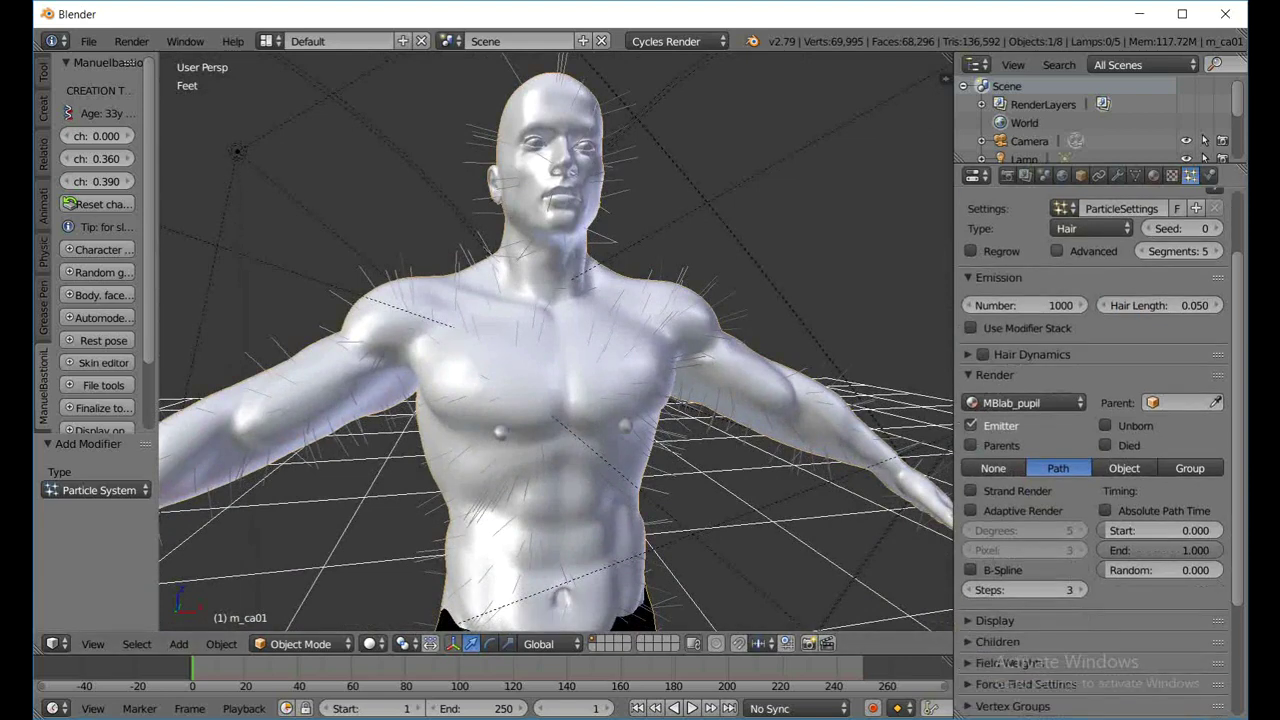
scroll(1095, 400, "down", 5)
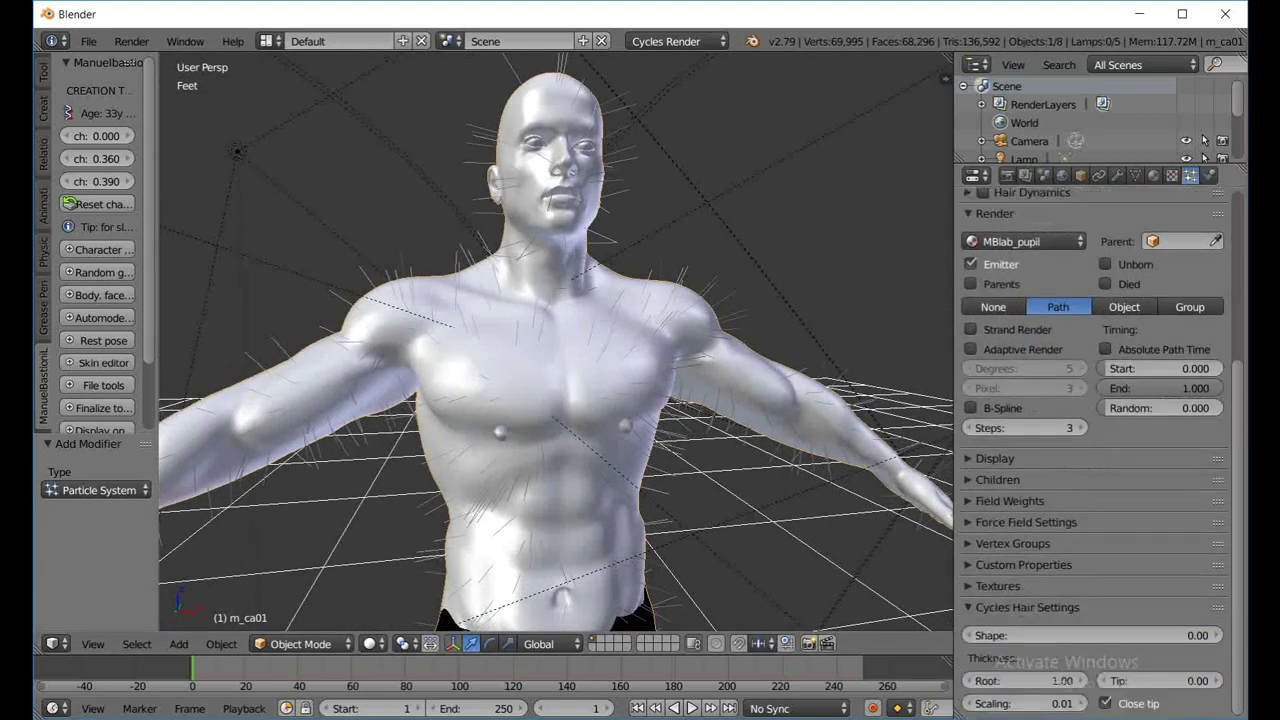
left_click(1012, 544)
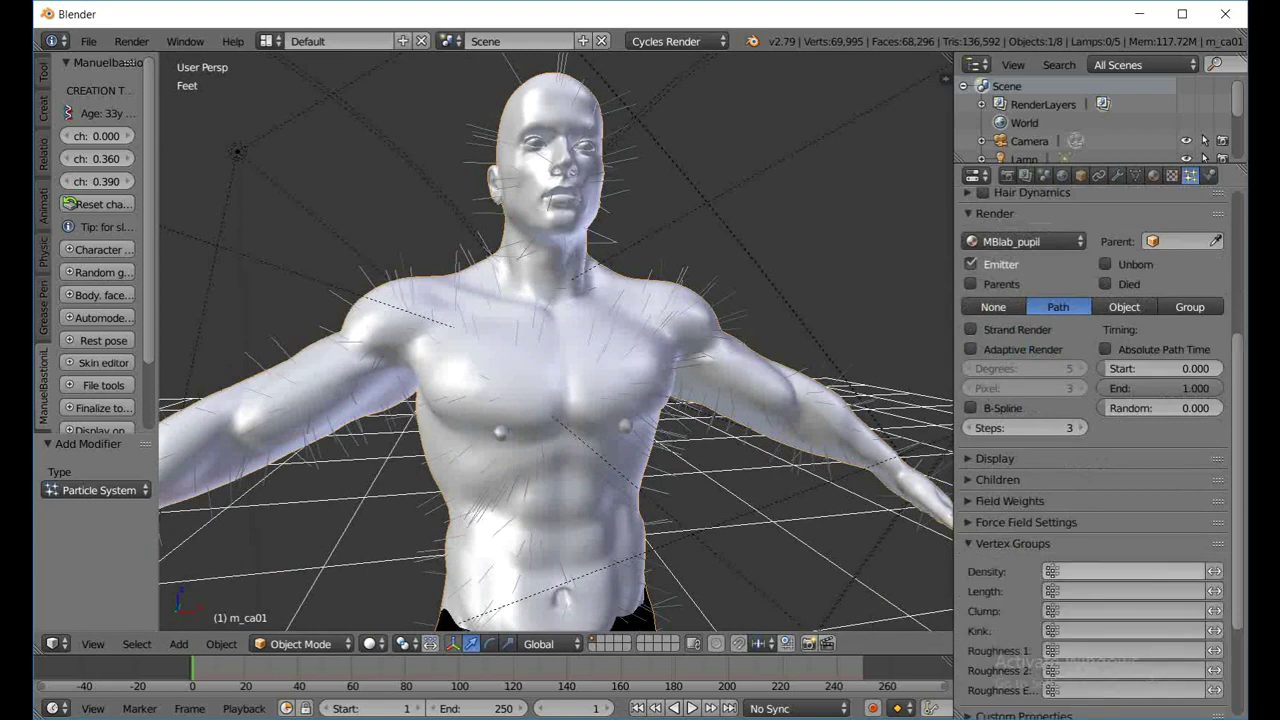
left_click(1052, 571)
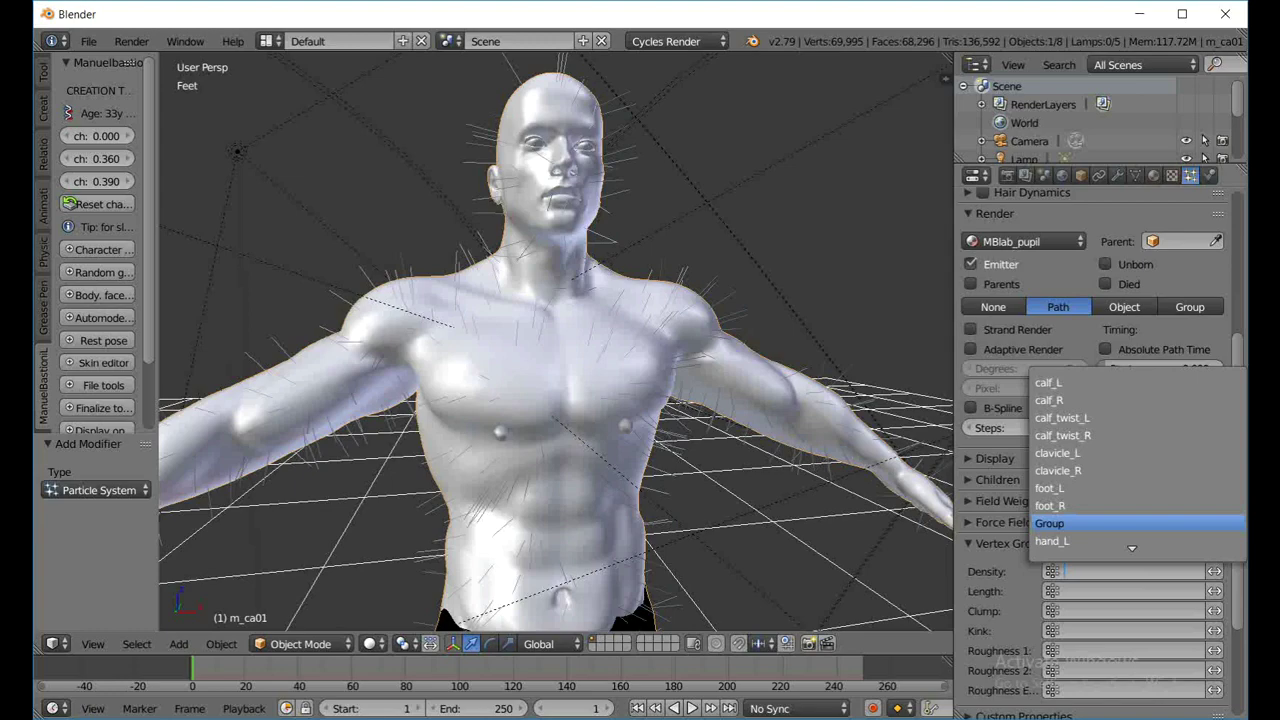
left_click(1090, 523)
middle_click_drag(600, 260, 536, 345, "shift")
scroll(630, 415, "up", 4)
scroll(550, 385, "up", 2)
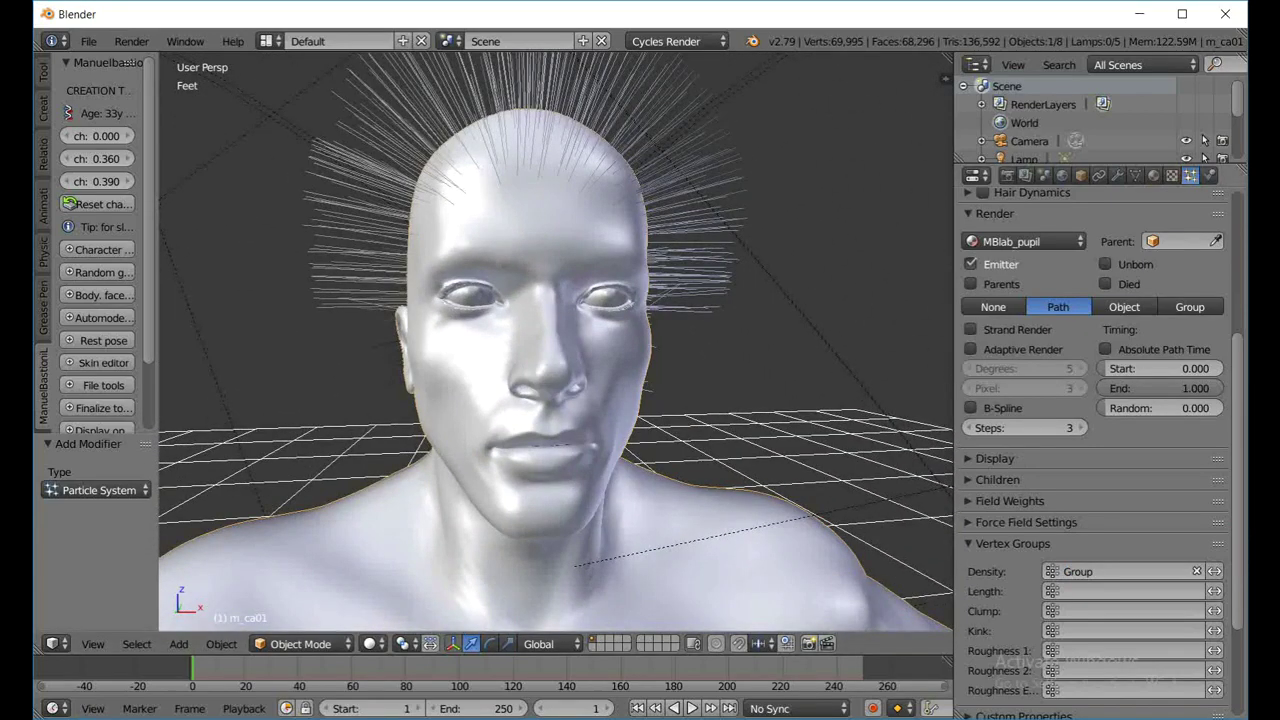
Step: Enable the Advanced hair option and set the Brownian force in the Newtonian physics to 0.010
left_click(970, 544)
scroll(972, 544, "up", 4)
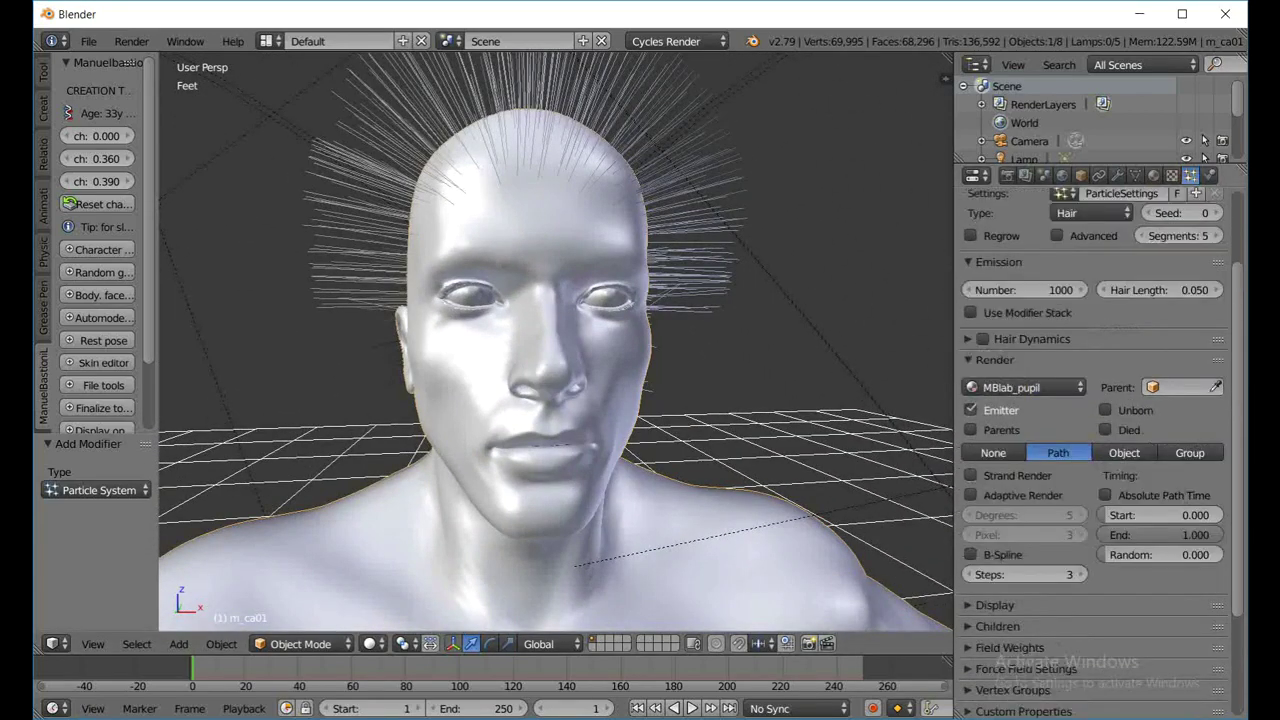
left_click(995, 359)
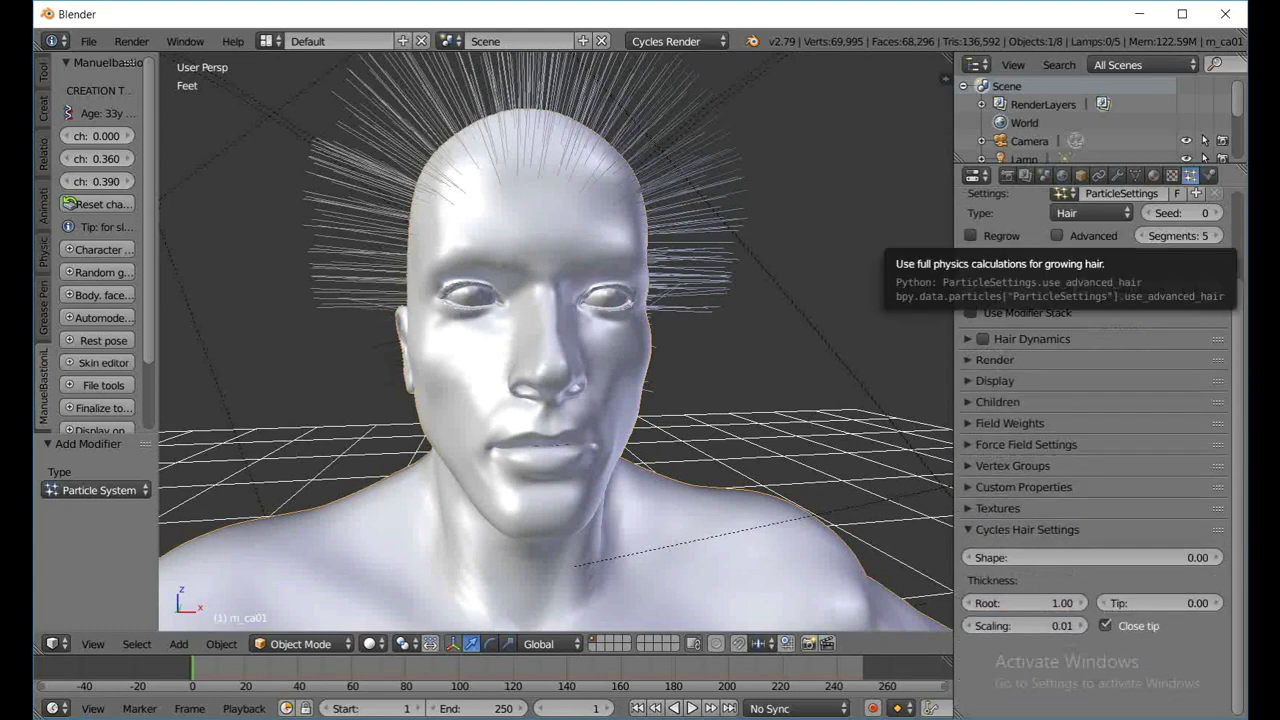
left_click(1057, 235)
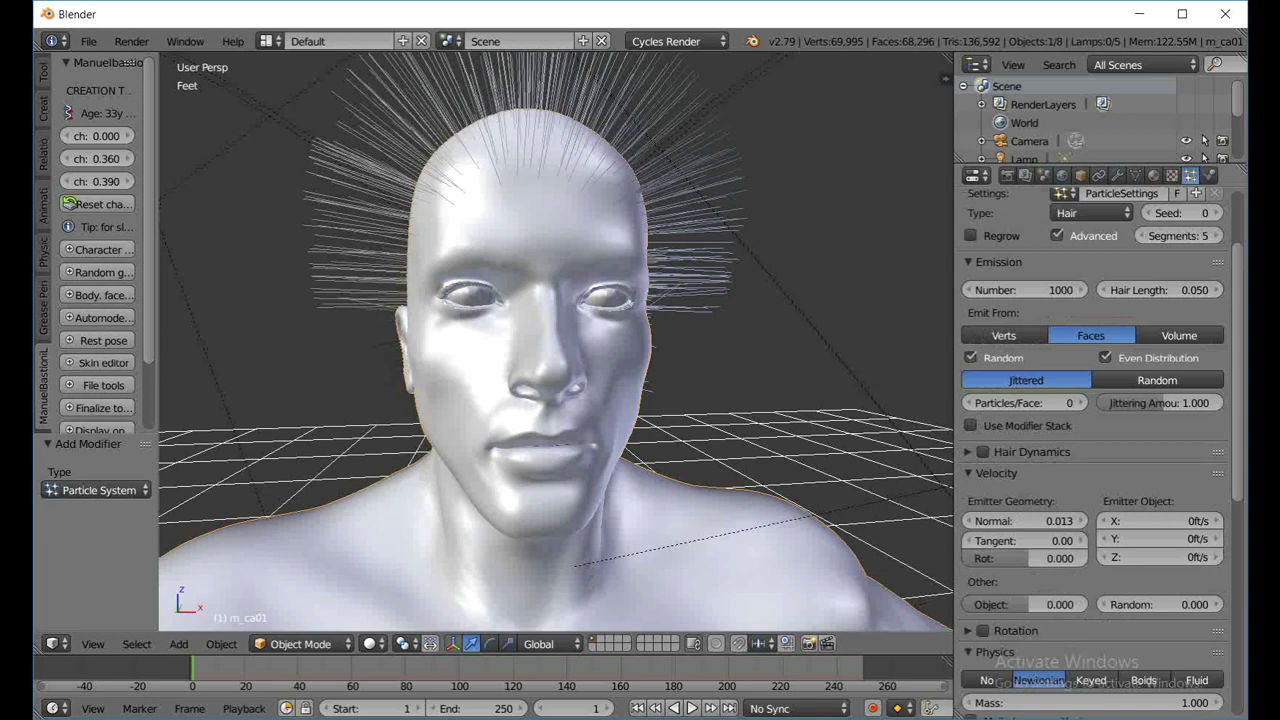
left_click(998, 261)
left_click(996, 304)
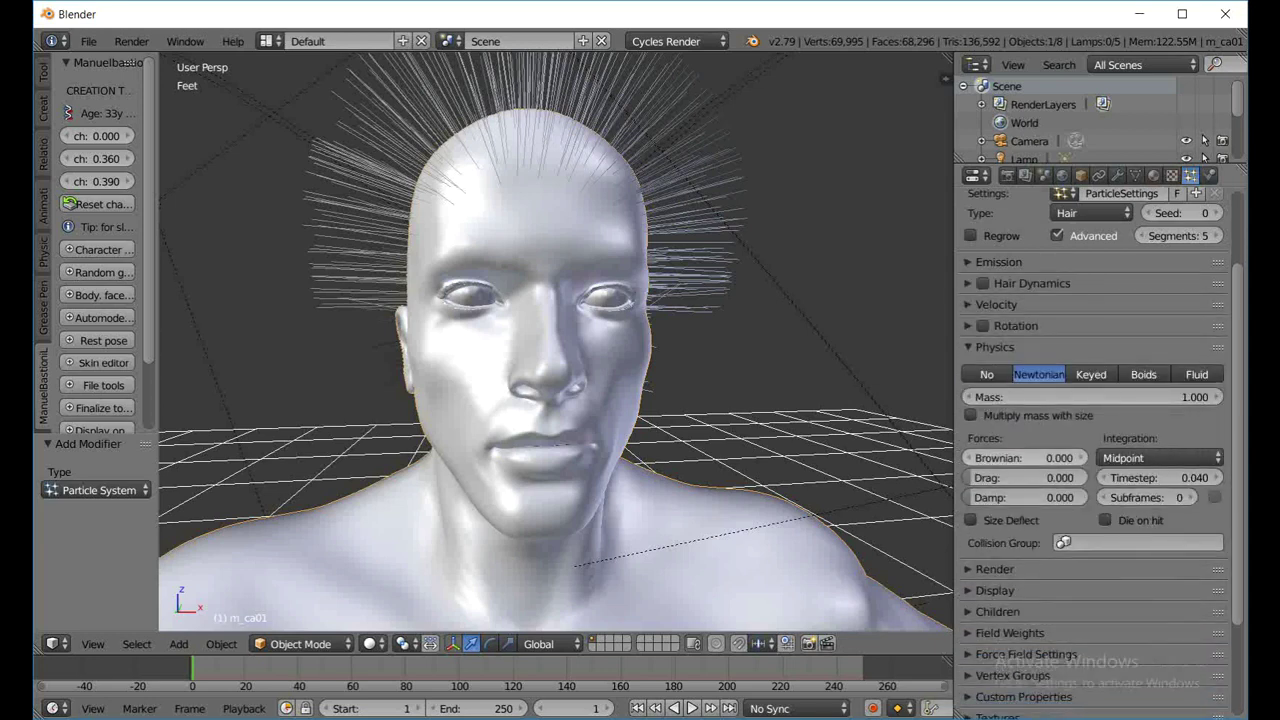
left_click_drag(1025, 457, 990, 457)
middle_click_drag(560, 350, 610, 385)
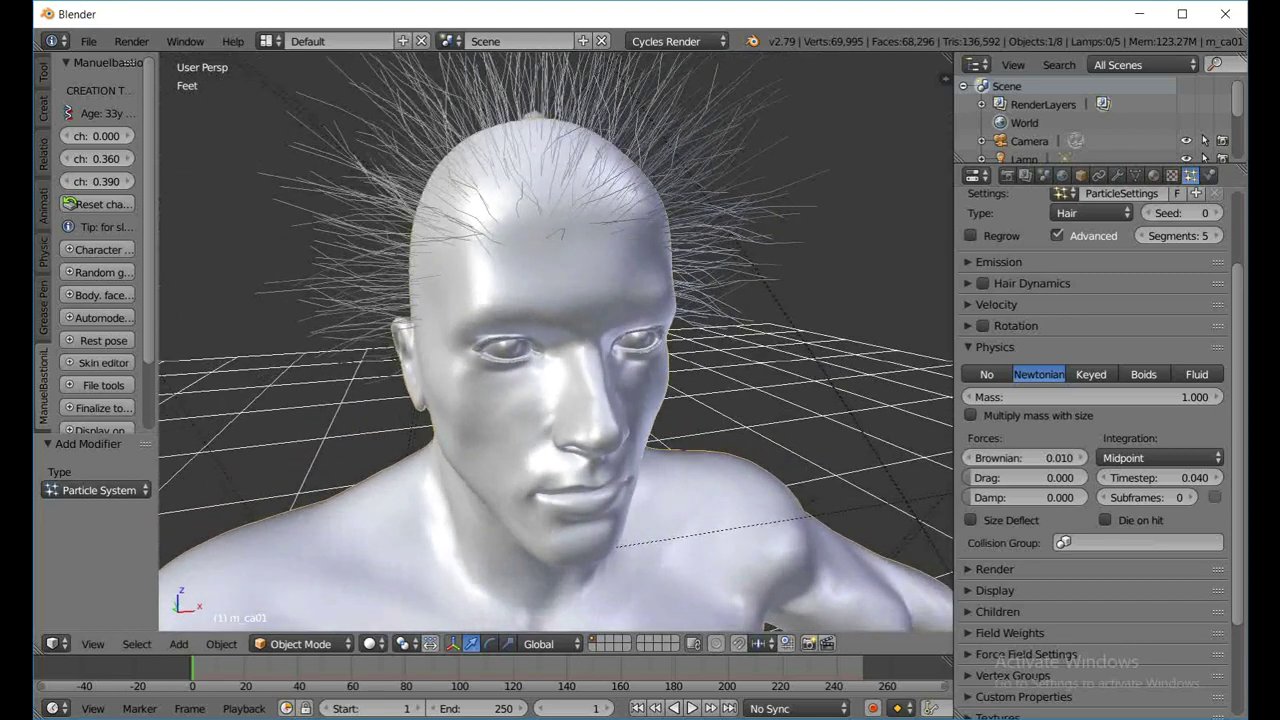
Step: Set the hair's children to Interpolated and preview the head in rendered shading before returning to solid shading
left_click(995, 347)
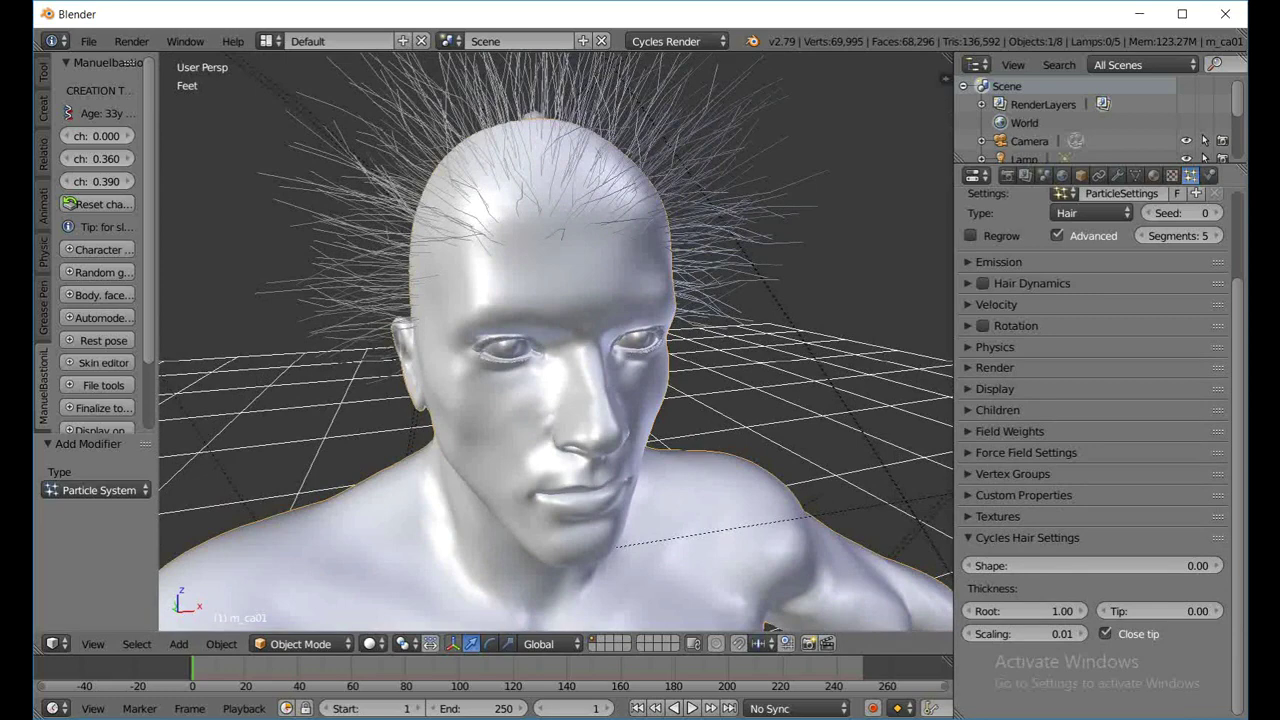
left_click(997, 410)
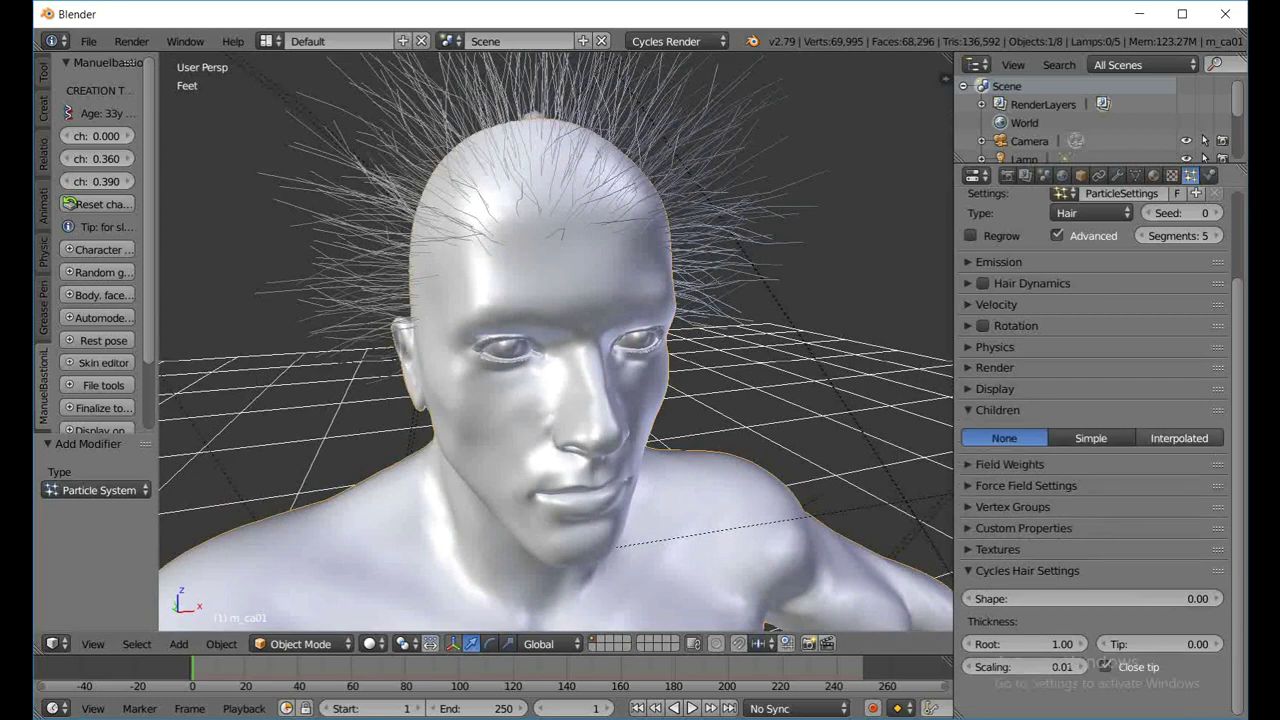
left_click(1179, 438)
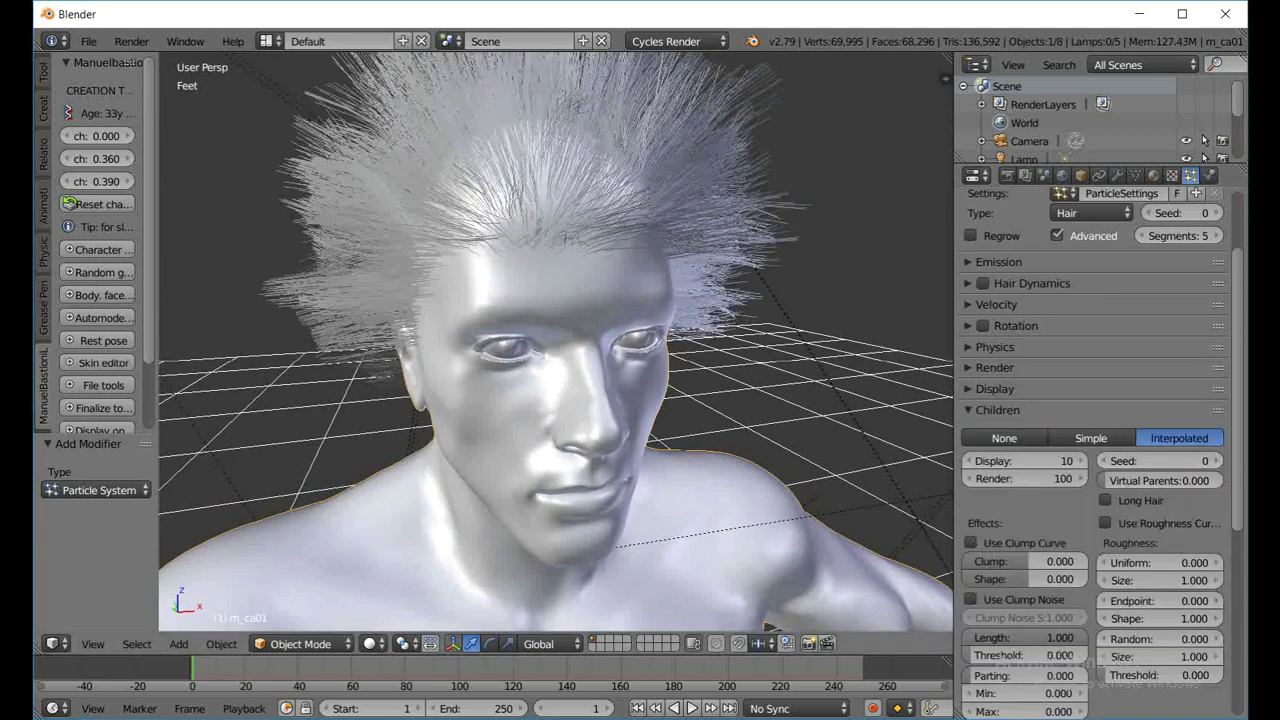
middle_click_drag(638, 430, 580, 418)
scroll(549, 388, "down", 4)
scroll(562, 398, "up", 1)
key("shift+z")
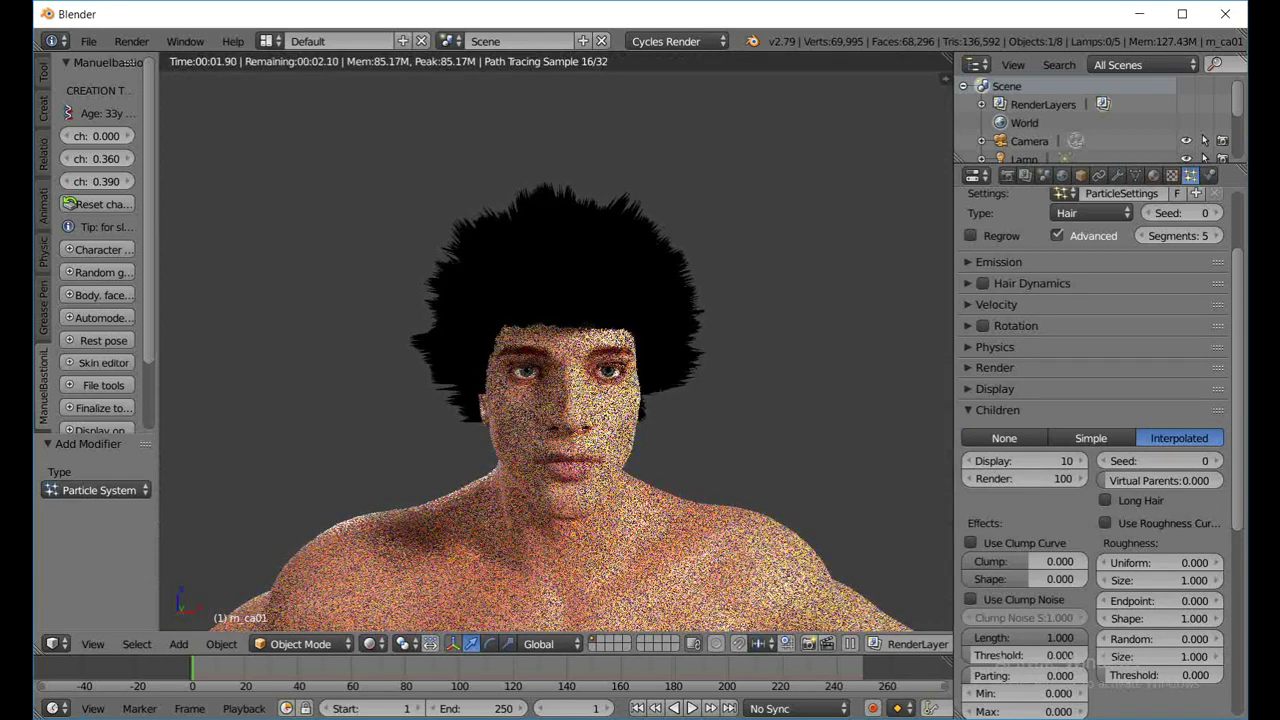
key("shift+z")
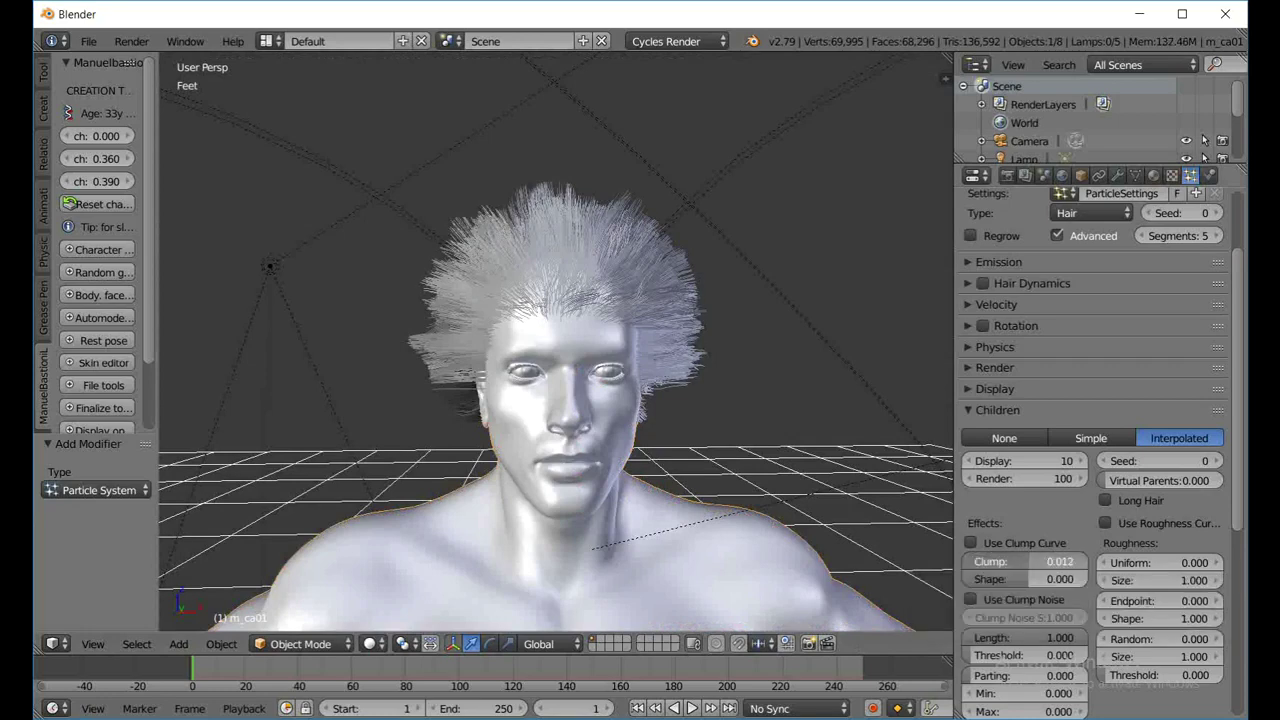
Step: Set the child hairs' Clump to 1.000 and check the spiky hair in rendered shading before returning to solid shading
left_click_drag(1030, 561, 1088, 561)
middle_click_drag(560, 330, 785, 435)
middle_click_drag(600, 420, 530, 382)
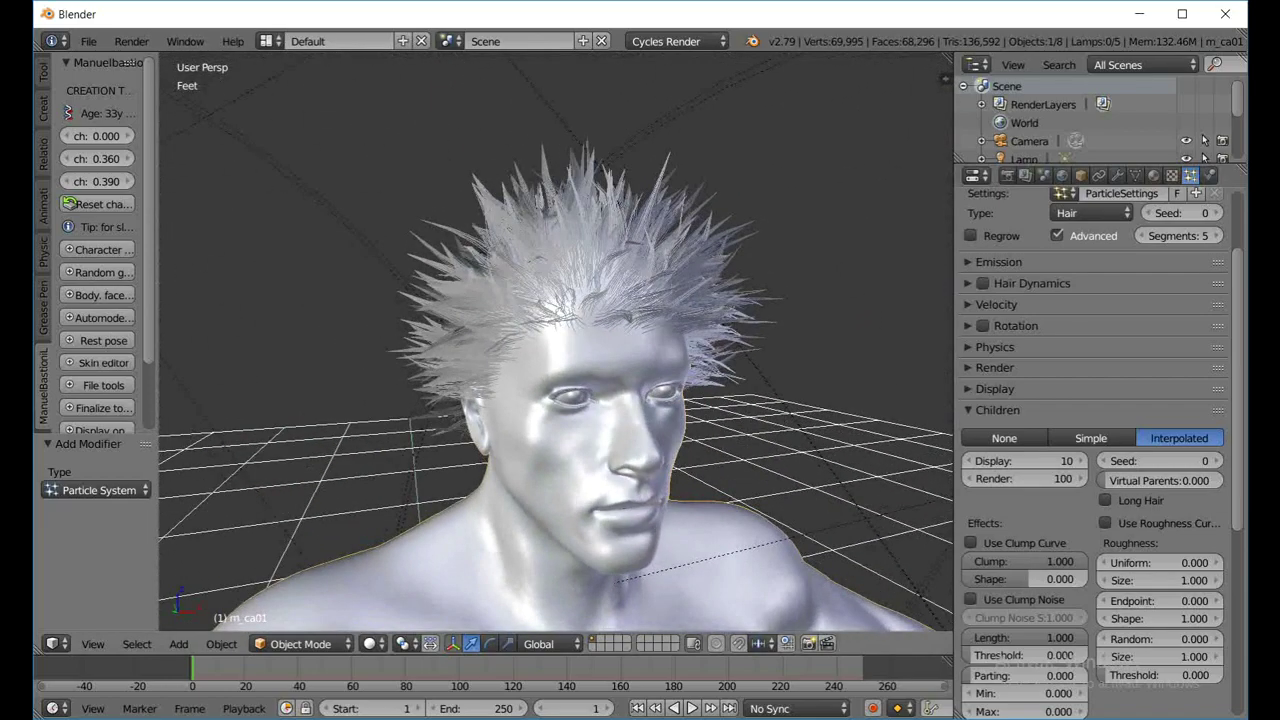
key("shift+z")
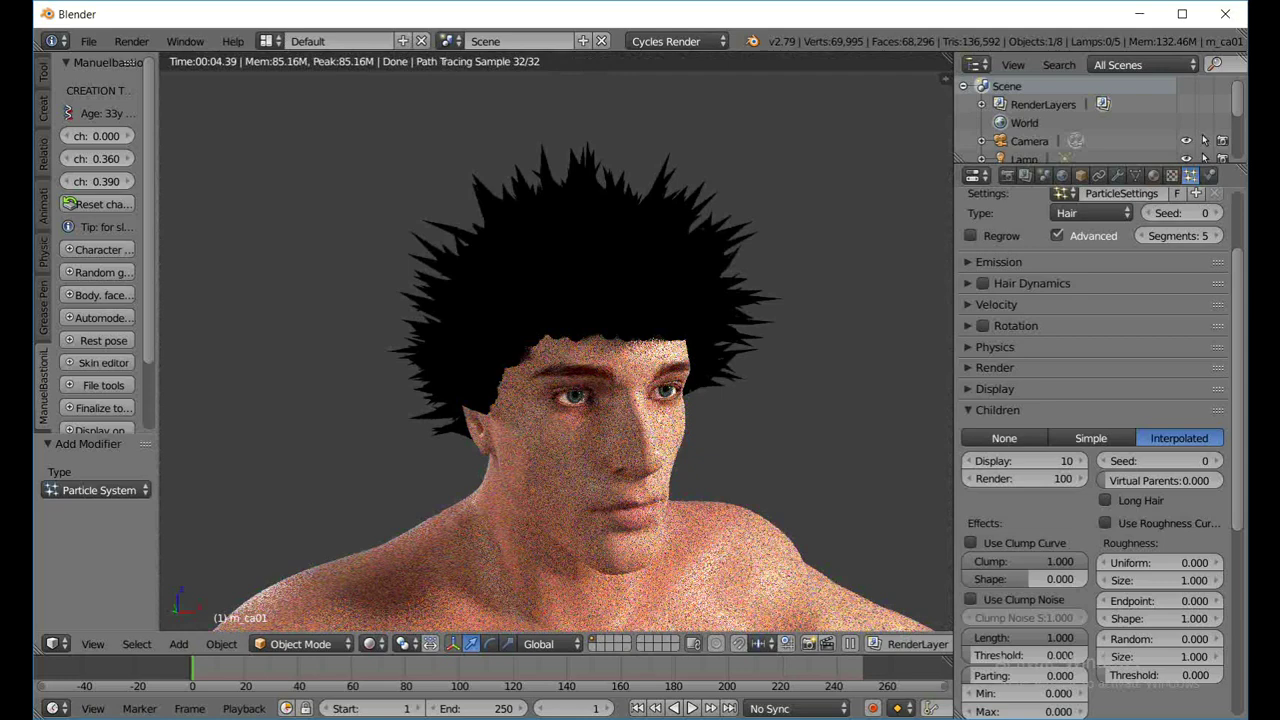
key("shift+z")
middle_click_drag(600, 350, 538, 370)
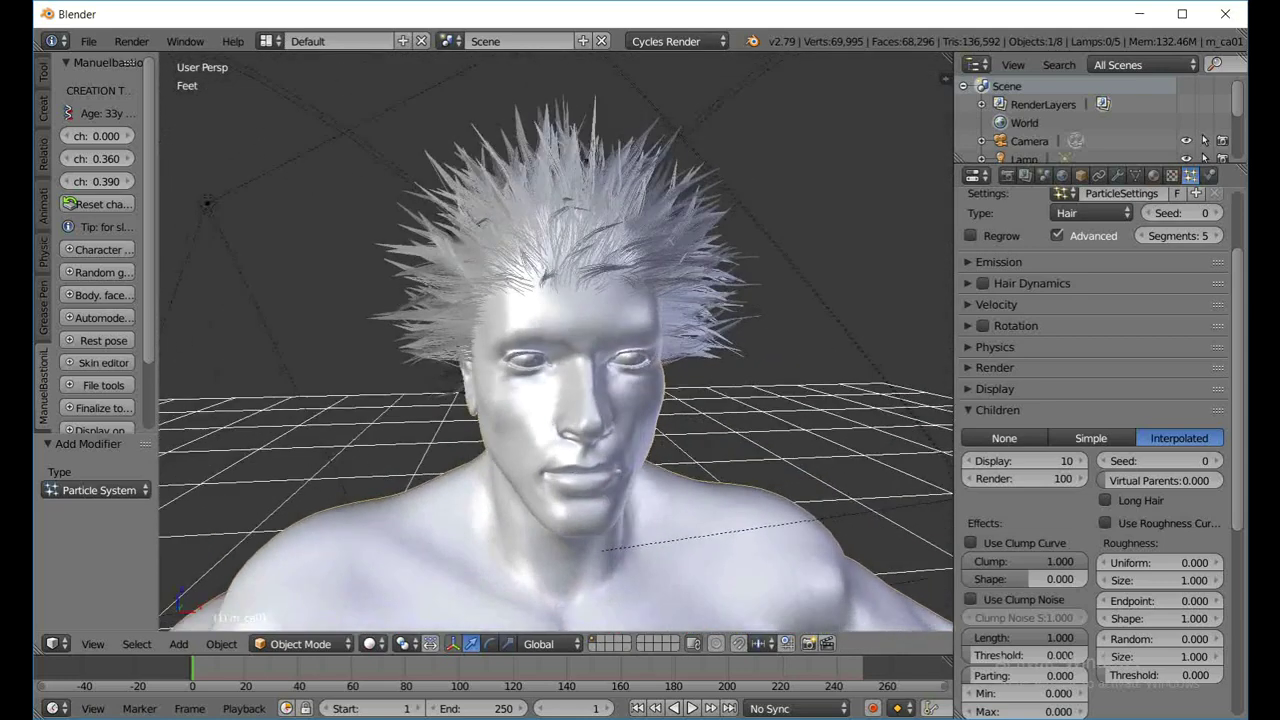
Step: View the guide hairs in Particle Edit mode, then return to Object Mode and examine the hairline on the forehead
left_click(996, 410)
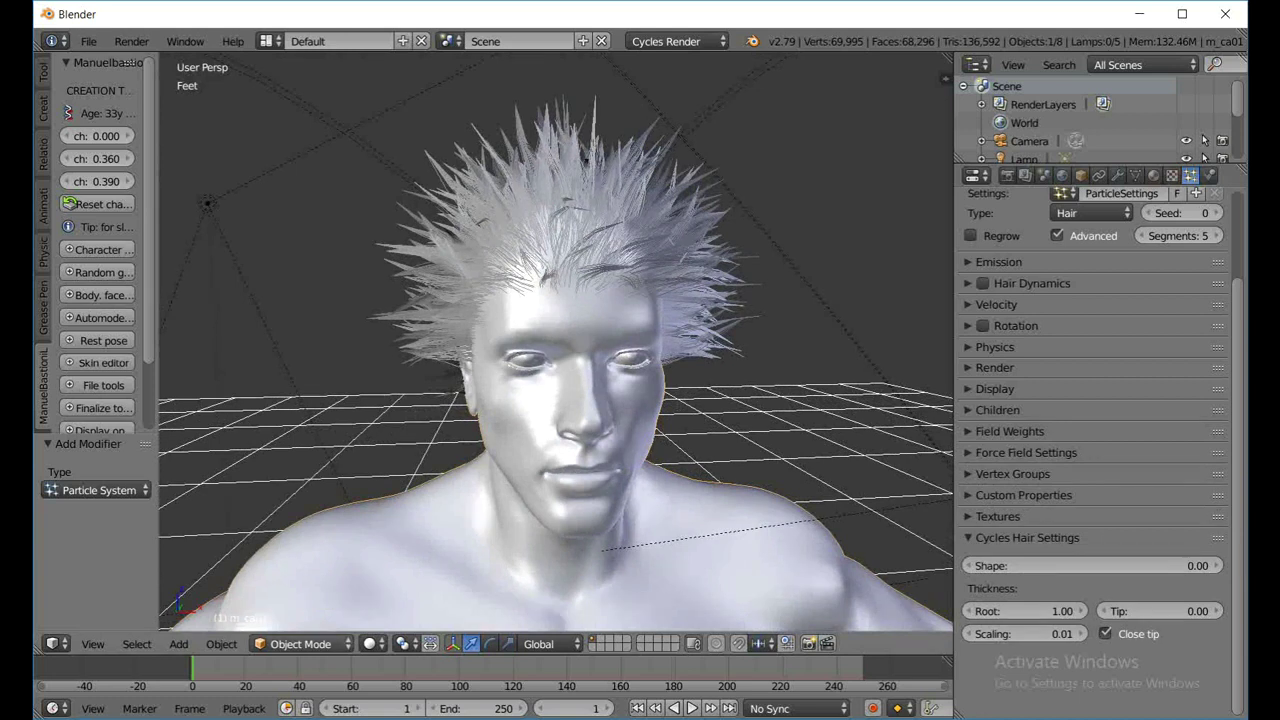
left_click(300, 644)
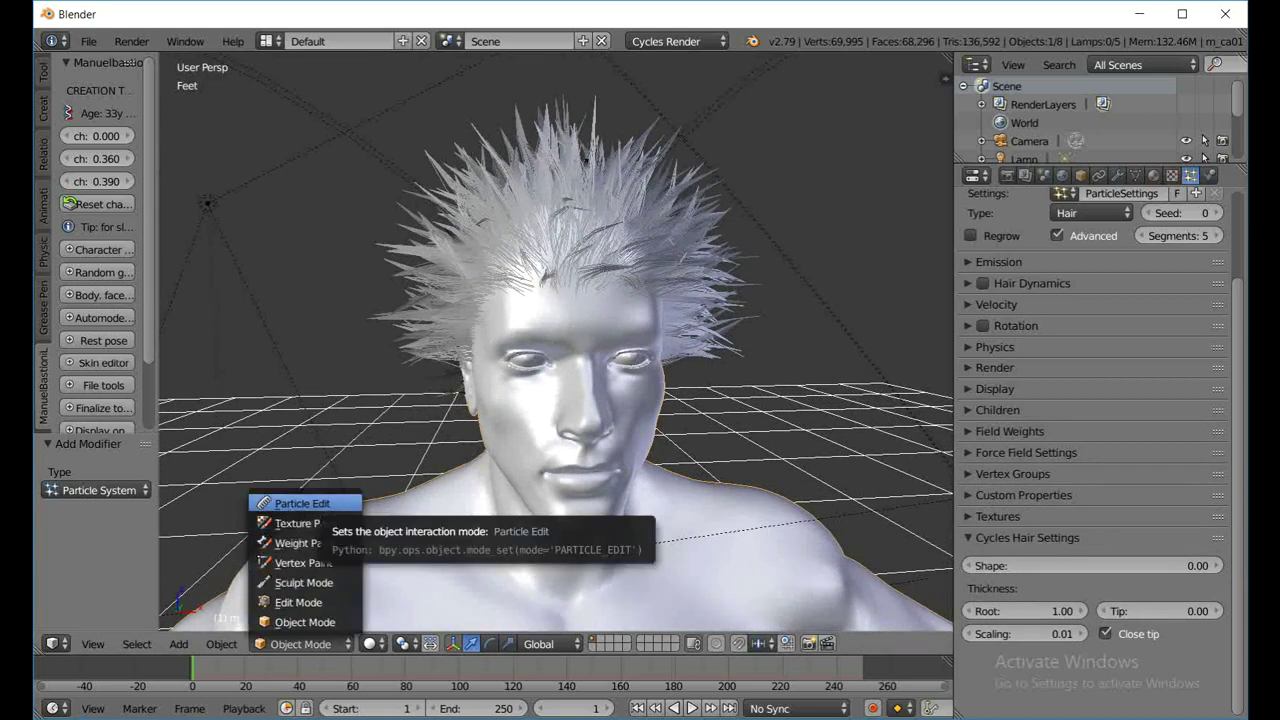
left_click(302, 503)
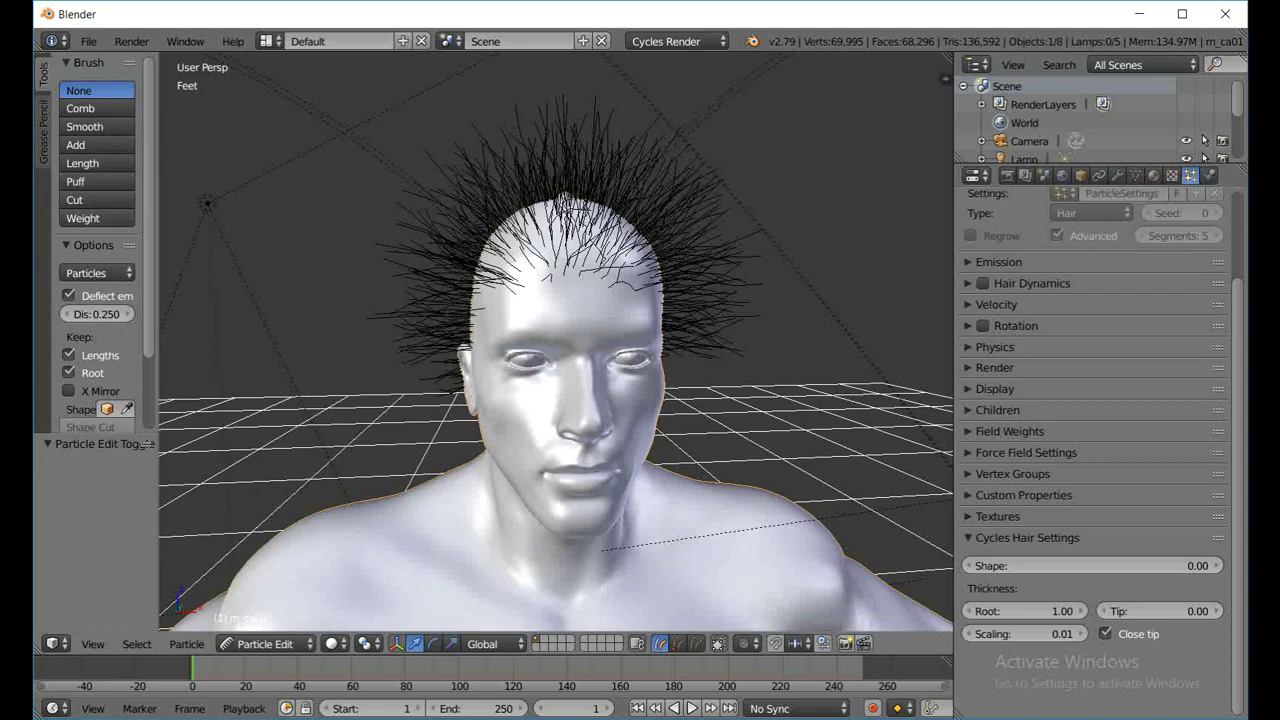
left_click(265, 644)
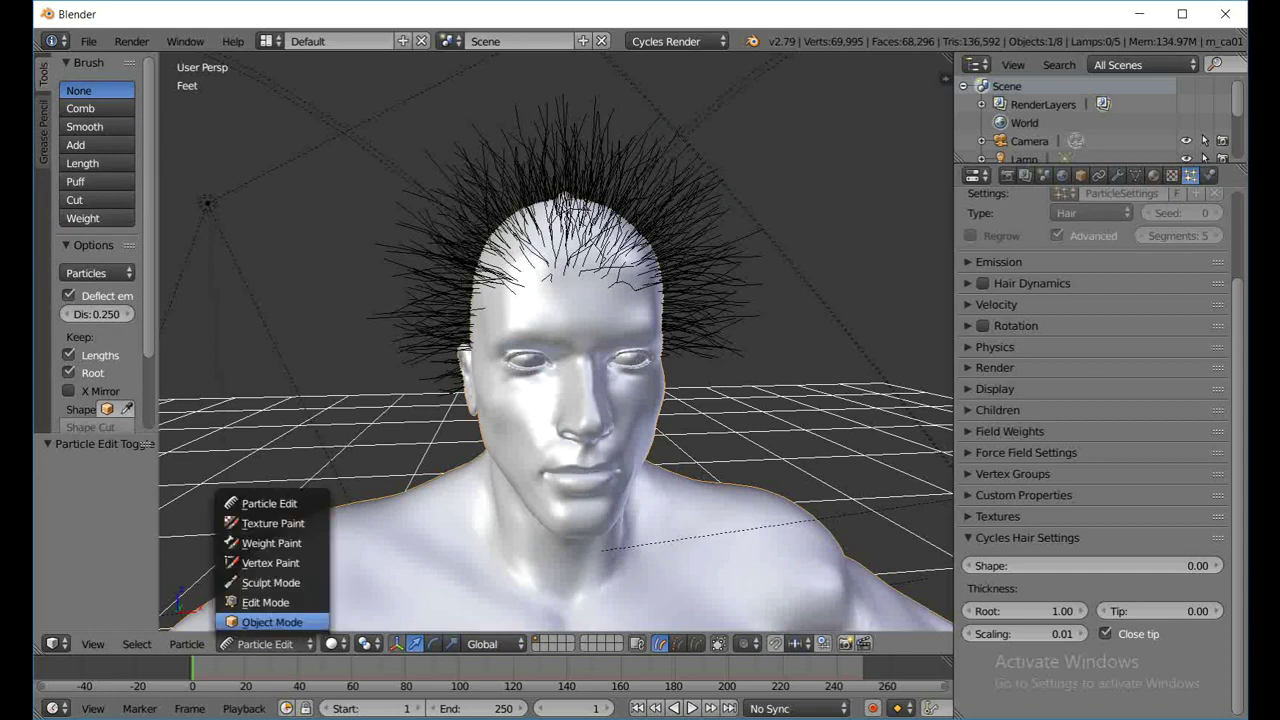
left_click(272, 622)
mouse_move(560, 320)
middle_mouse_down()
mouse_move(554, 358)
mouse_move(560, 344)
middle_mouse_up()
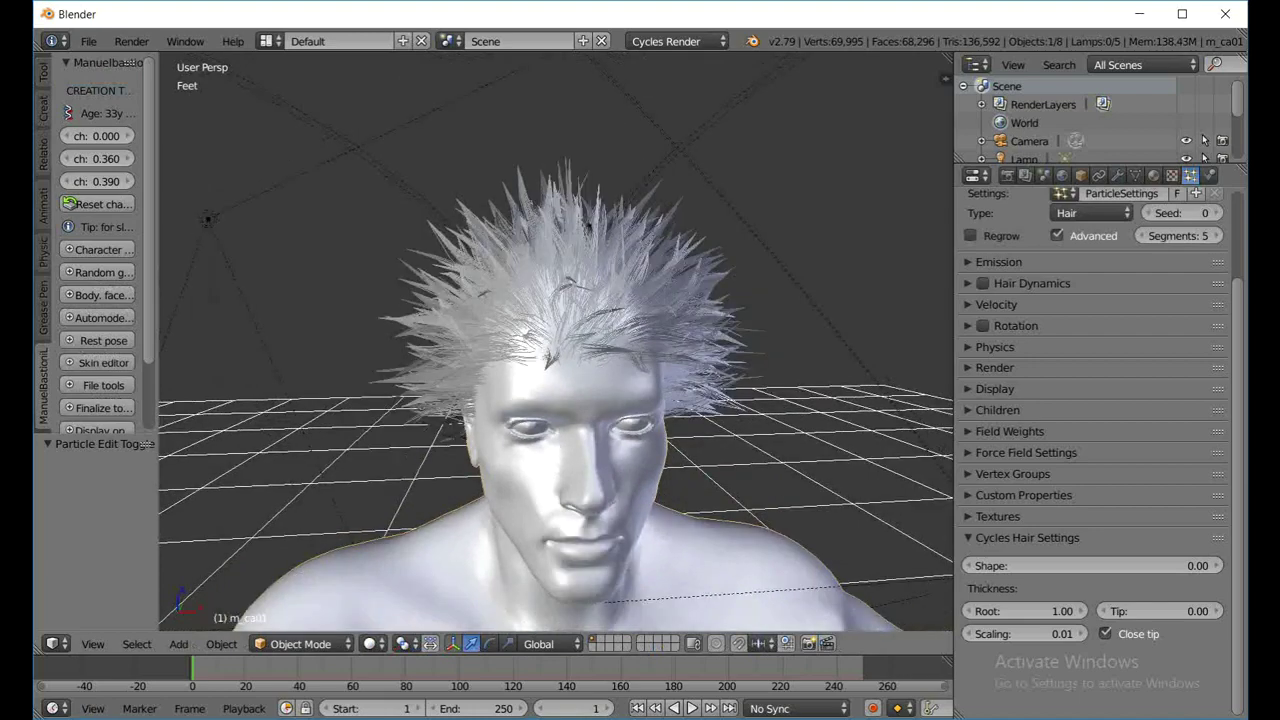
scroll(560, 342, "up", 4)
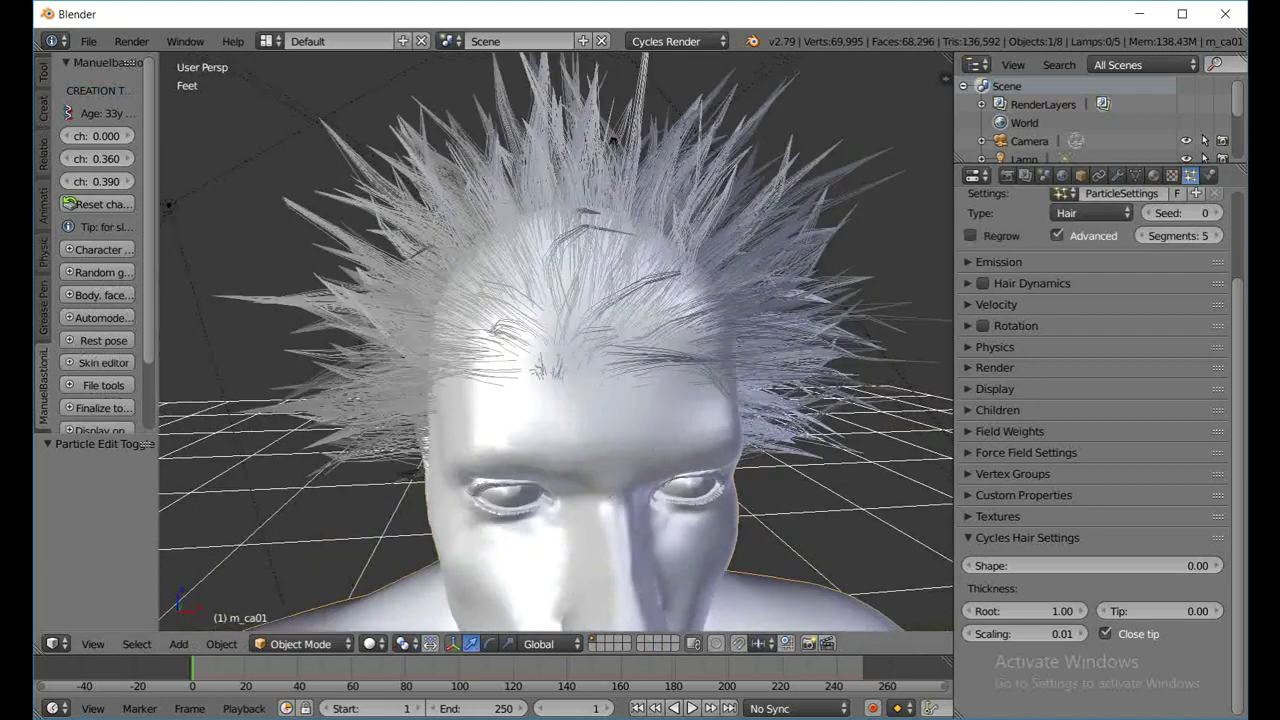
middle_click_drag(560, 342, 530, 340)
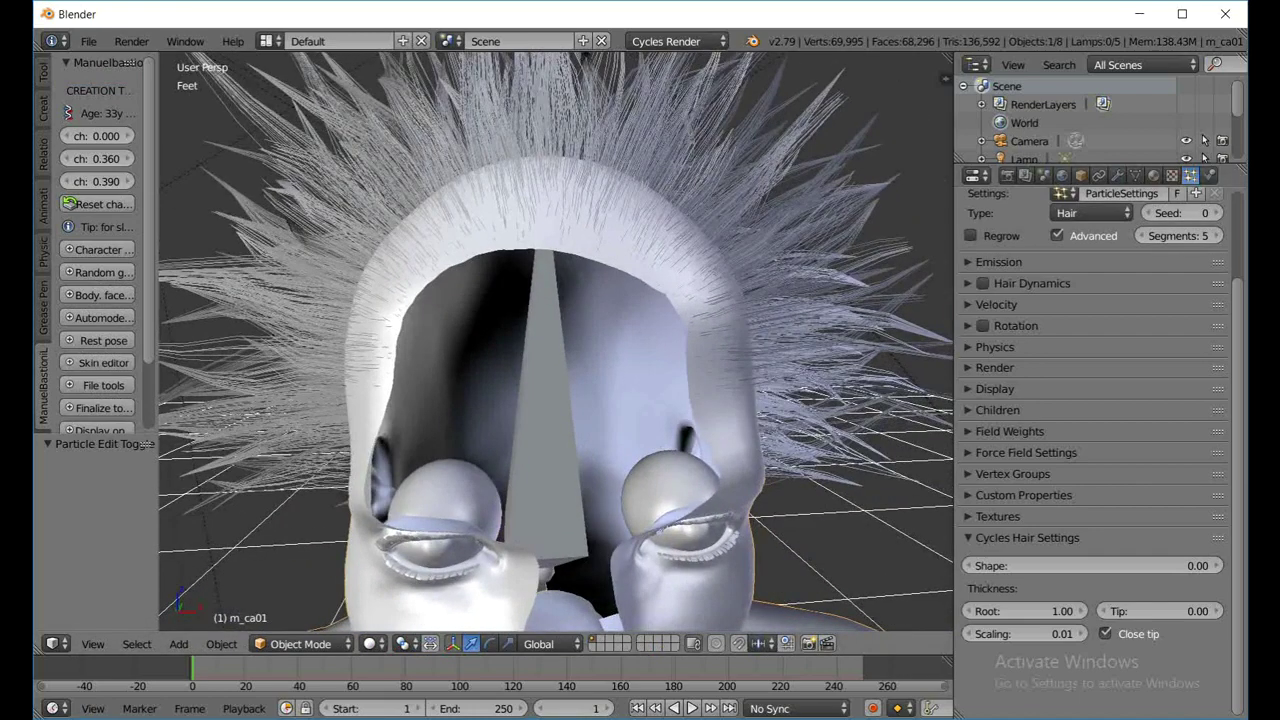
scroll(555, 340, "down", 4)
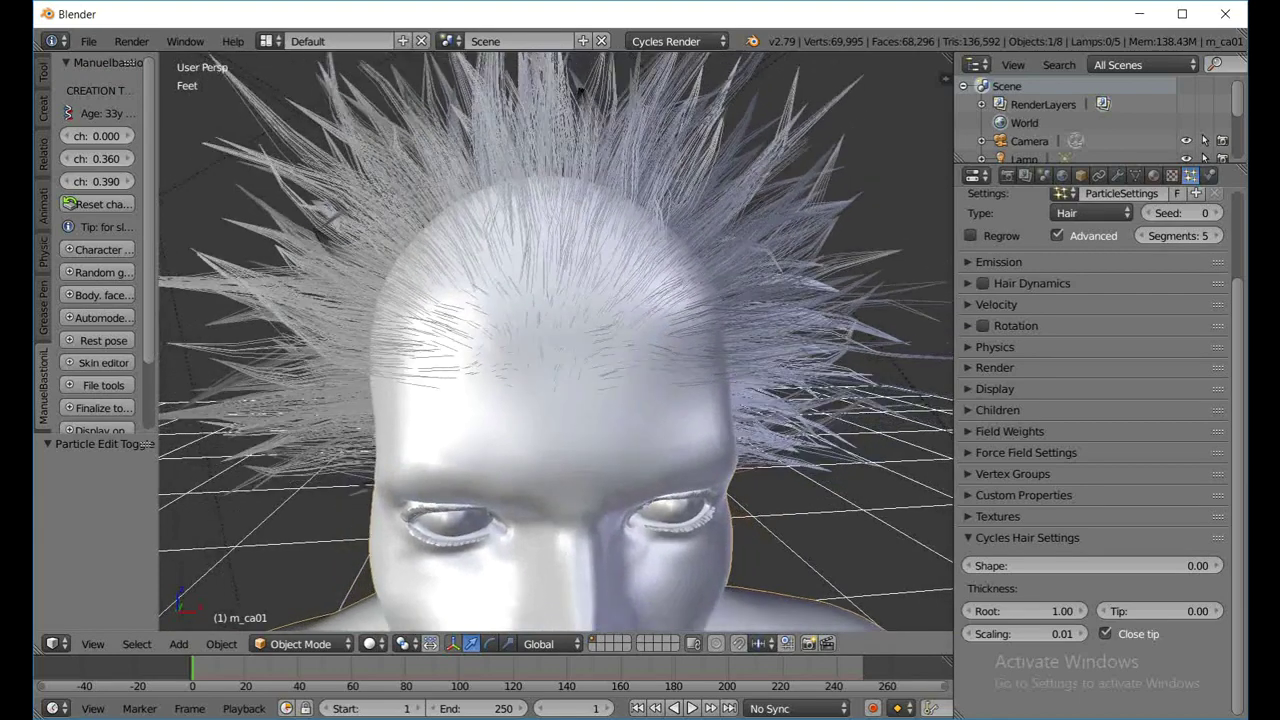
Step: Examine the spiky hair and its hairline from the front and side of the head, at close range and from farther away
scroll(555, 340, "down", 3)
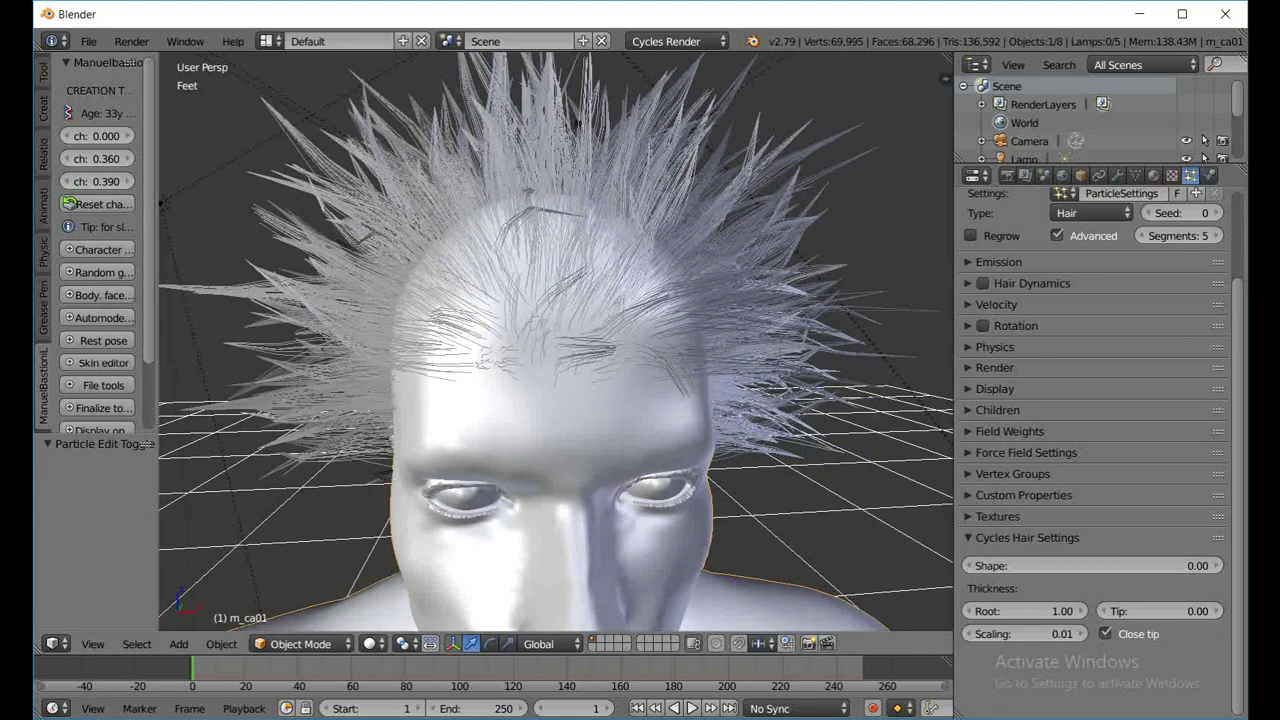
middle_click_drag(555, 340, 612, 336)
scroll(555, 340, "up", 5)
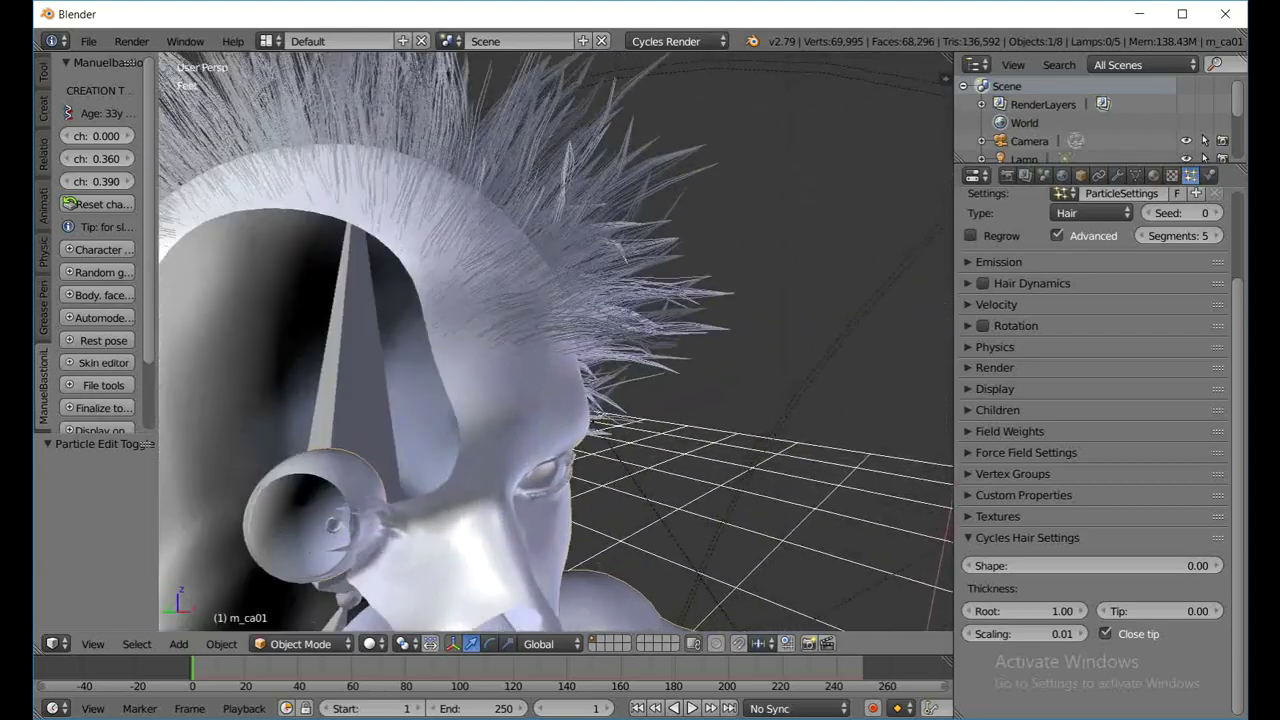
scroll(555, 340, "down", 4)
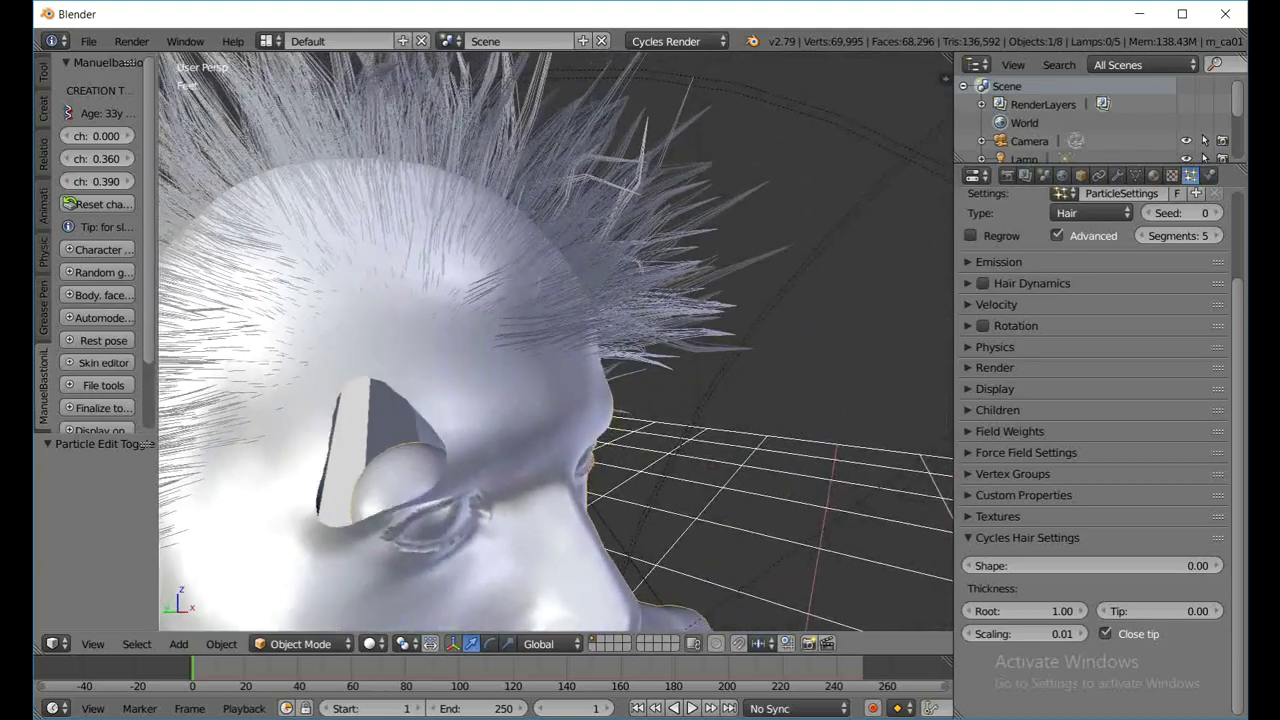
scroll(555, 340, "down", 2)
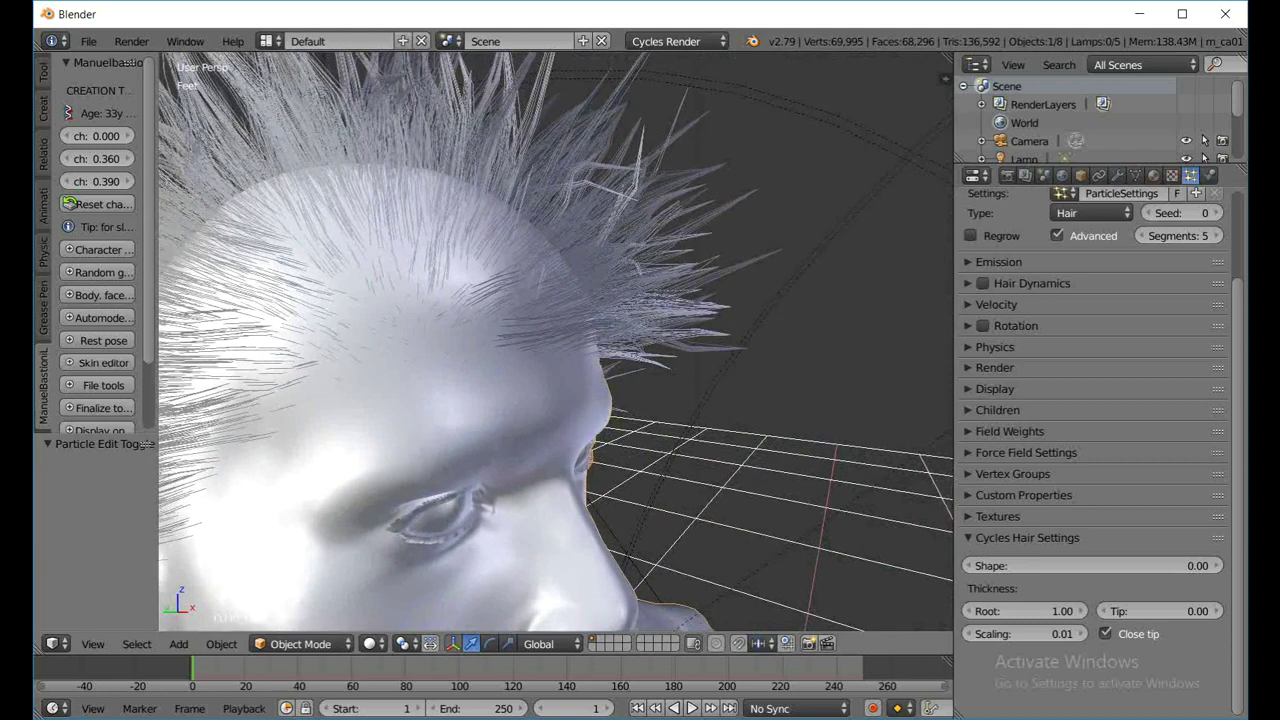
middle_click_drag(555, 340, 582, 356)
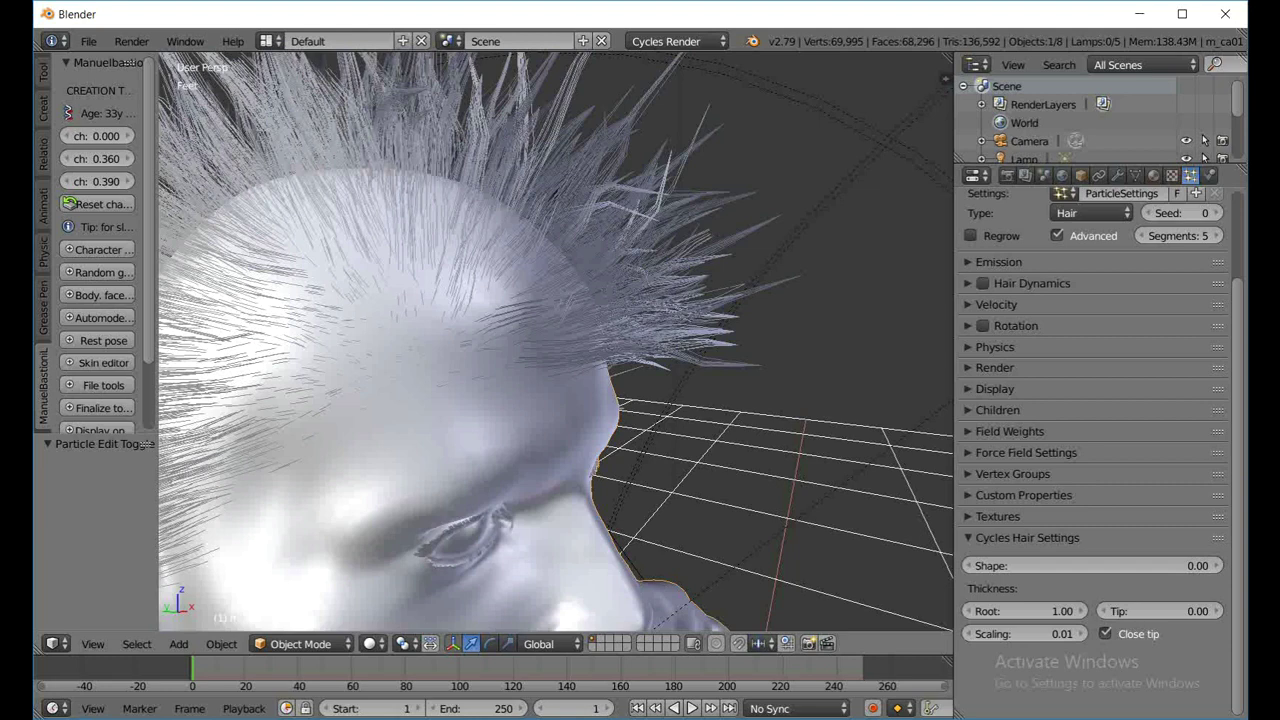
scroll(556, 341, "down", 4)
middle_click_drag(556, 341, 440, 338)
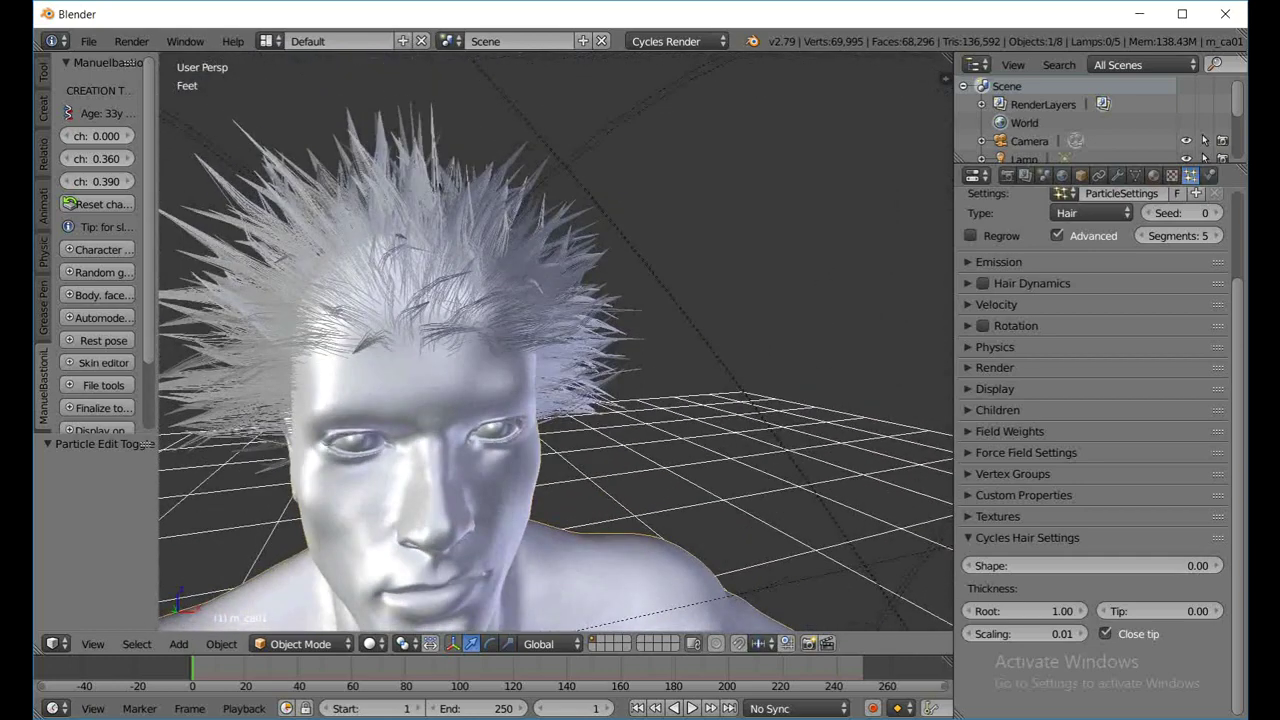